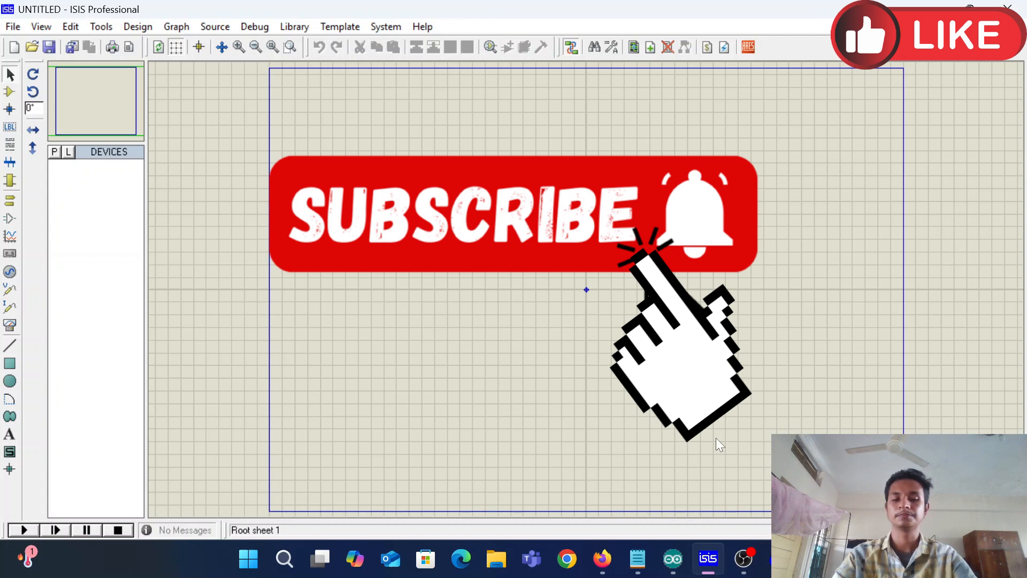
# Add the ARDUINO UNO board and the L293D motor driver from the parts library to the device list.
pyautogui.click(54, 151)
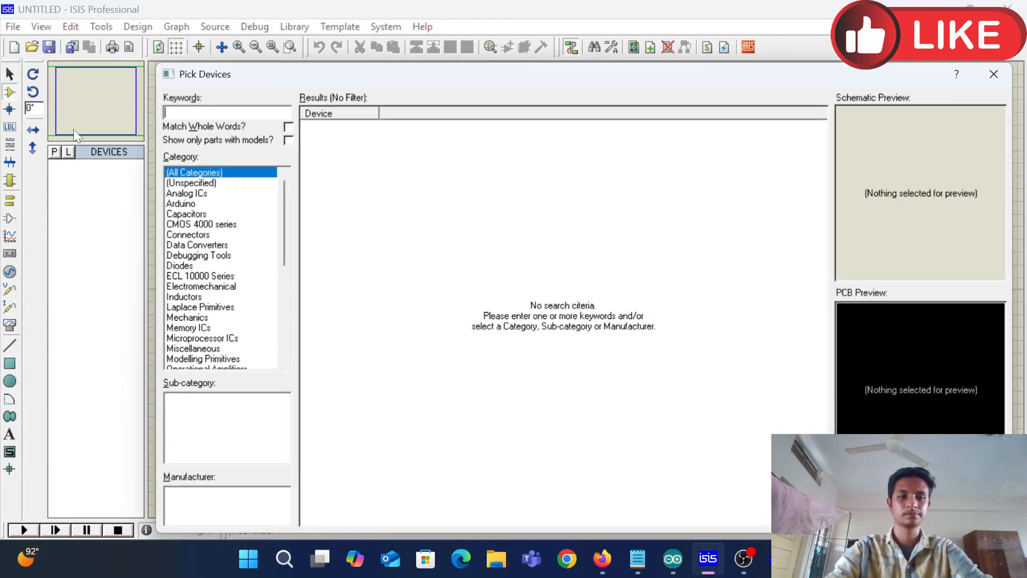
pyautogui.click(207, 203)
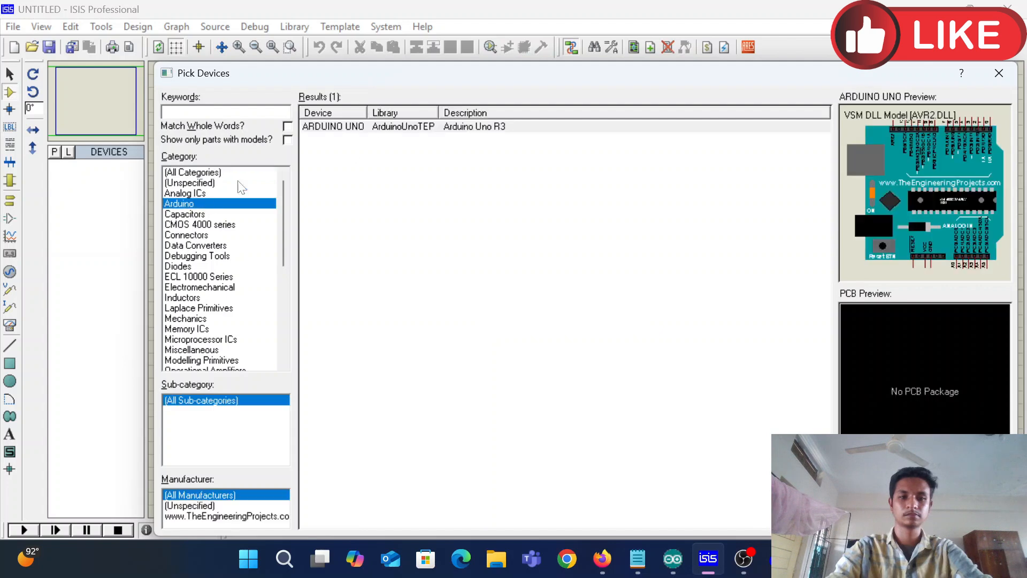
pyautogui.doubleClick(357, 129)
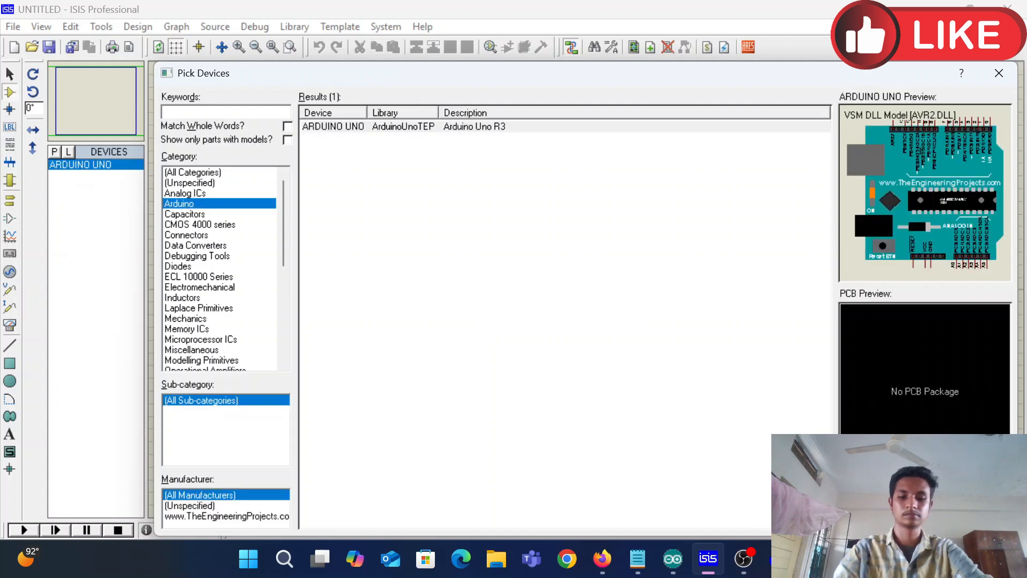
pyautogui.write('l29')
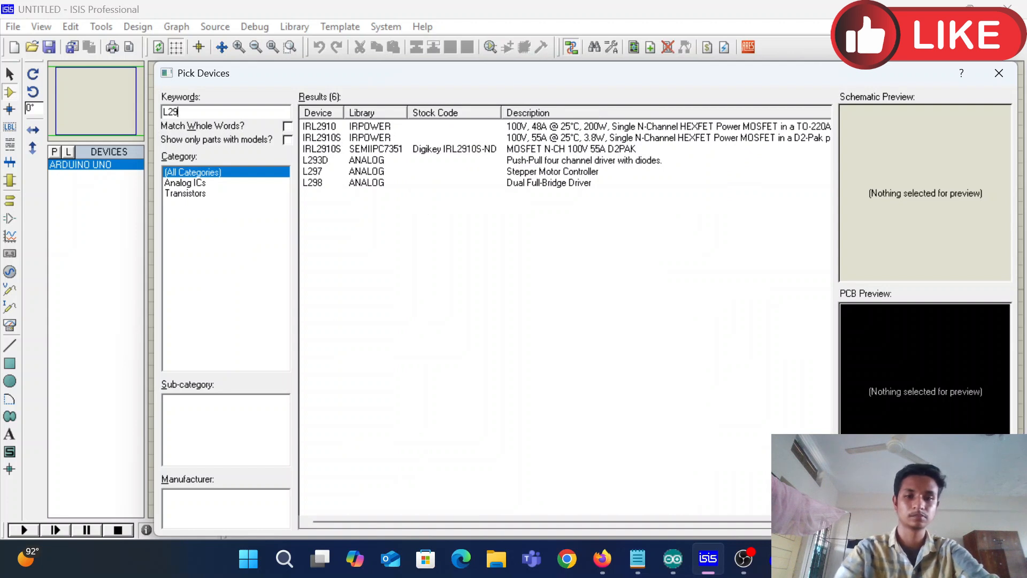
pyautogui.doubleClick(340, 160)
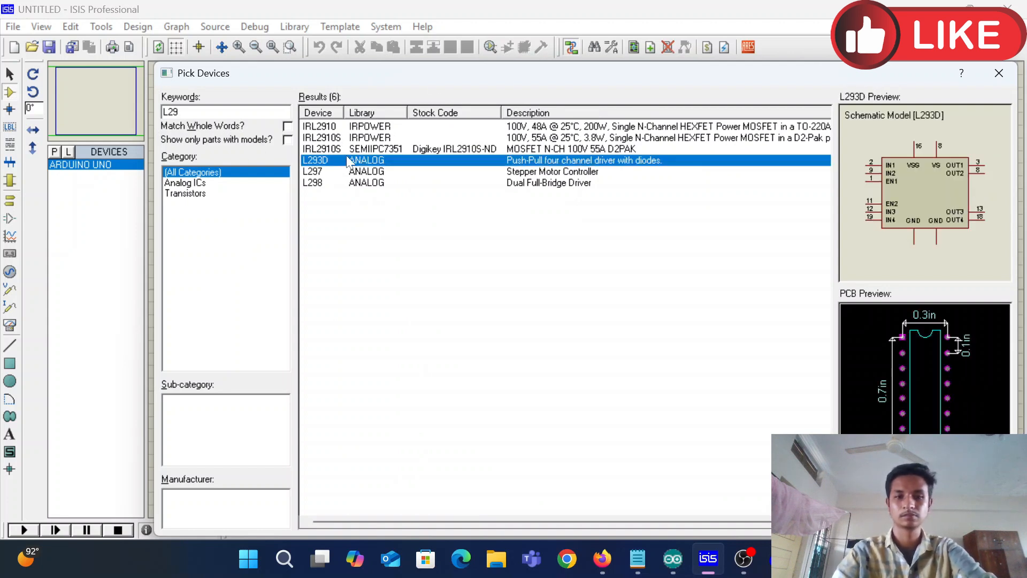
# Search the parts library for MOTOR and add the simple DC MOTOR from the ACTIVE library to the device list.
pyautogui.click(180, 111)
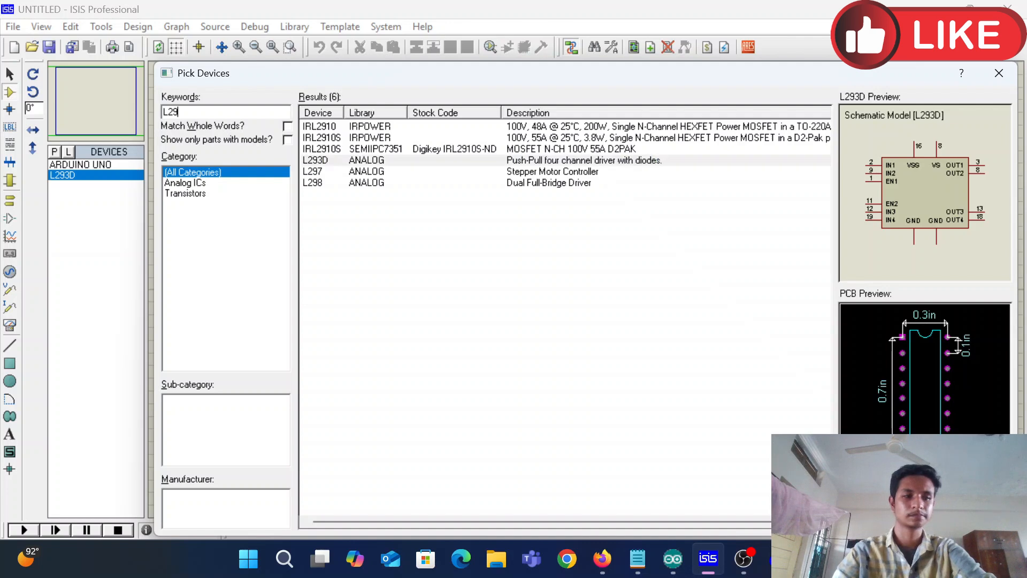
pyautogui.press('BackSpace')
pyautogui.press('BackSpace')
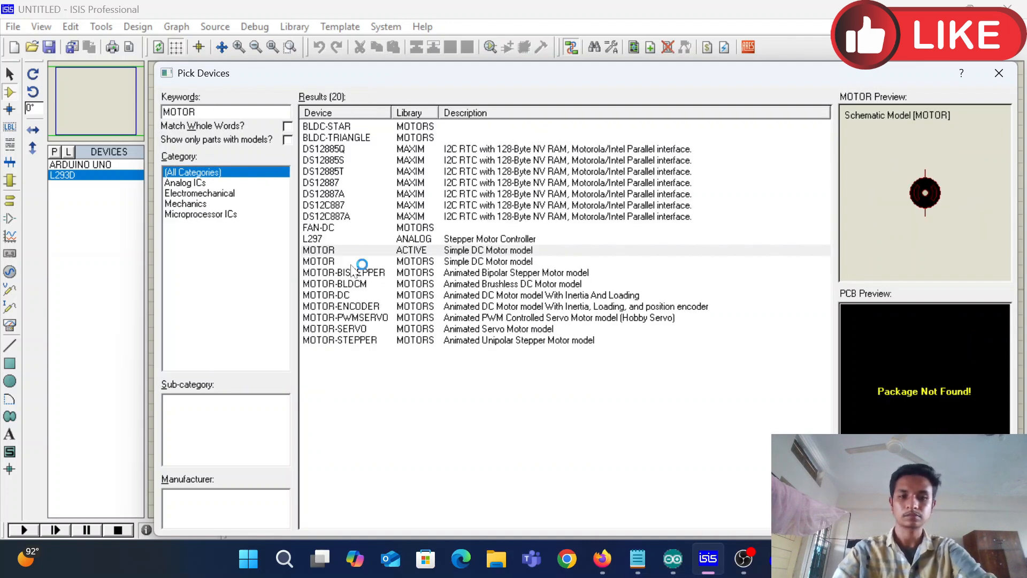
pyautogui.doubleClick(348, 250)
# Search the parts library for POT HG, add the POT-HG potentiometer to the device list, and close the device picker.
pyautogui.click(197, 112)
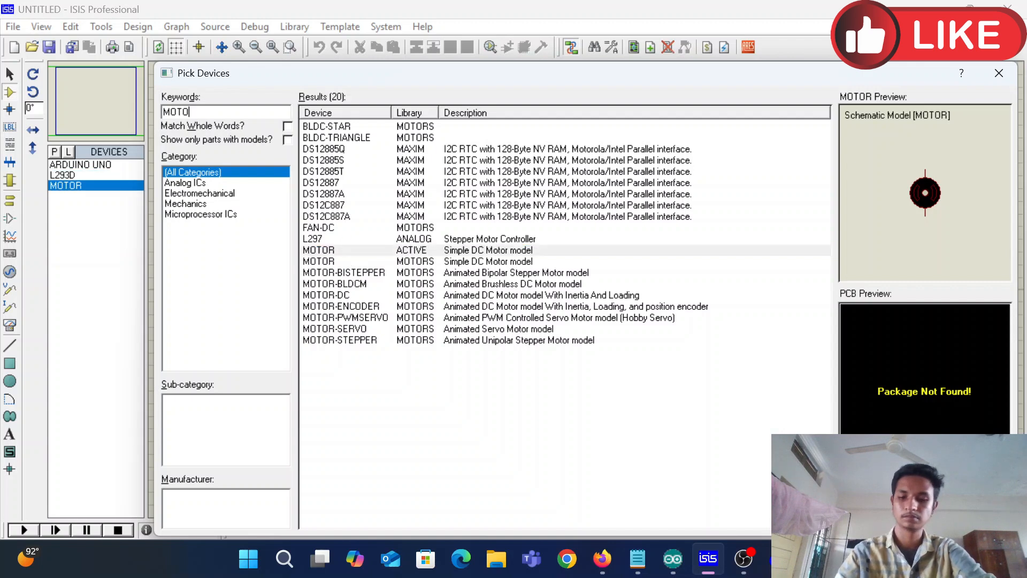
pyautogui.press('BackSpace')
pyautogui.press('BackSpace')
pyautogui.press('BackSpace')
pyautogui.press('BackSpace')
pyautogui.write('POT H')
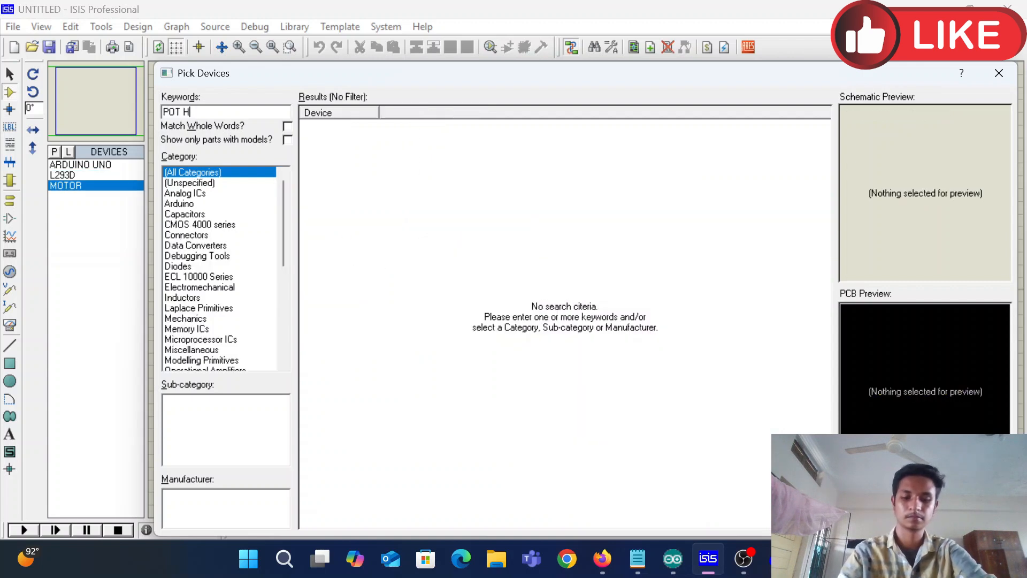
pyautogui.write('G')
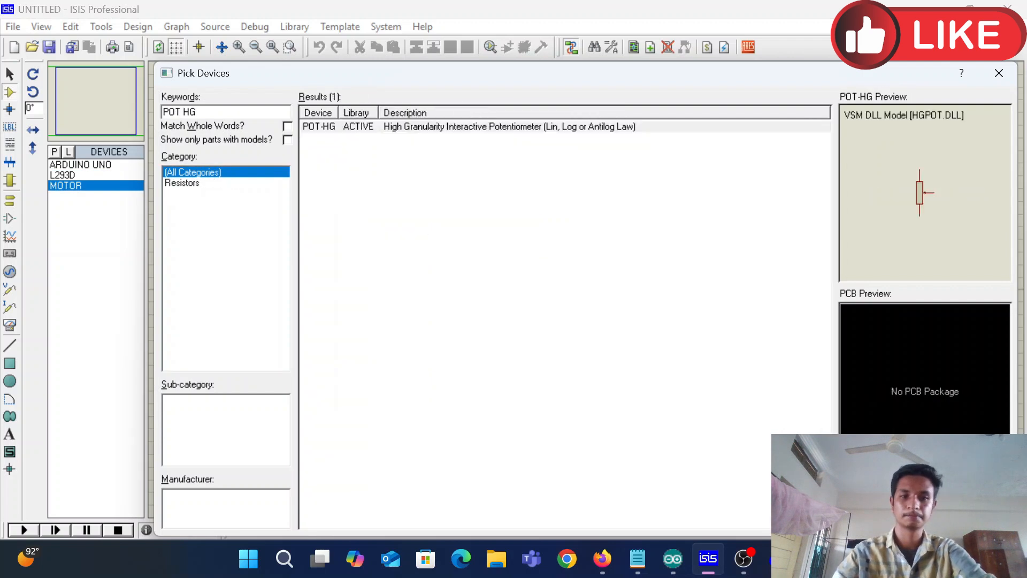
pyautogui.doubleClick(560, 127)
pyautogui.press('Escape')
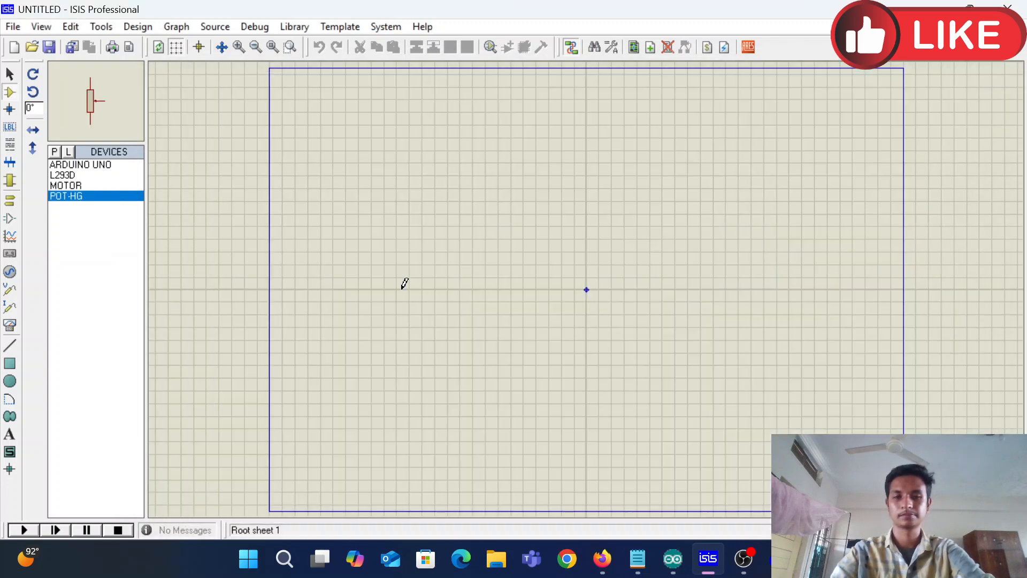
# Place the Arduino Uno near the middle of the sheet and rotate it clockwise.
pyautogui.click(78, 166)
pyautogui.rightClick(584, 257)
pyautogui.click(585, 257)
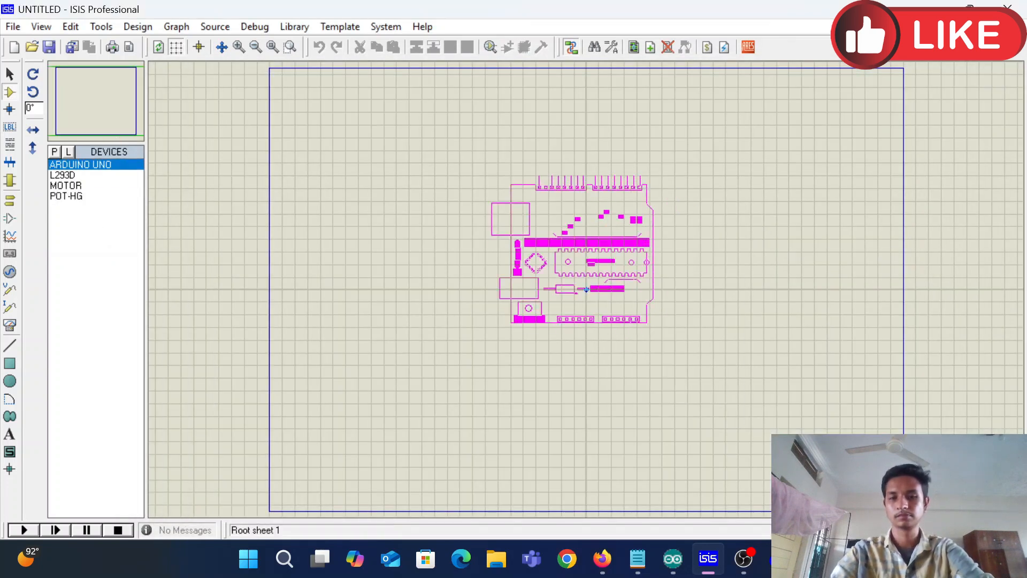
pyautogui.click(586, 289)
pyautogui.rightClick(603, 284)
pyautogui.click(634, 193)
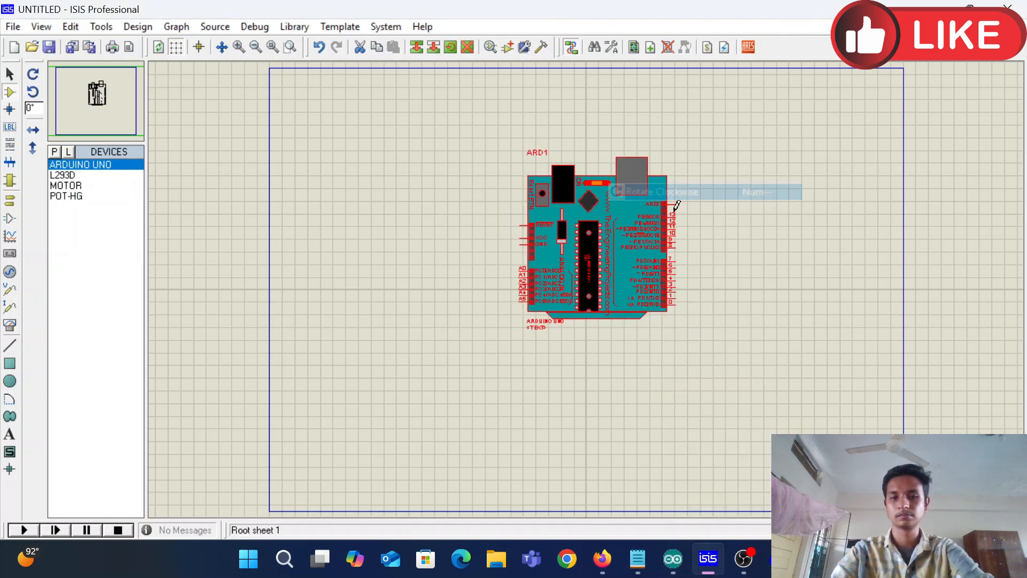
pyautogui.click(702, 225)
# Place the POT-HG potentiometer to the left of the Arduino, level with its analog pins.
pyautogui.click(71, 195)
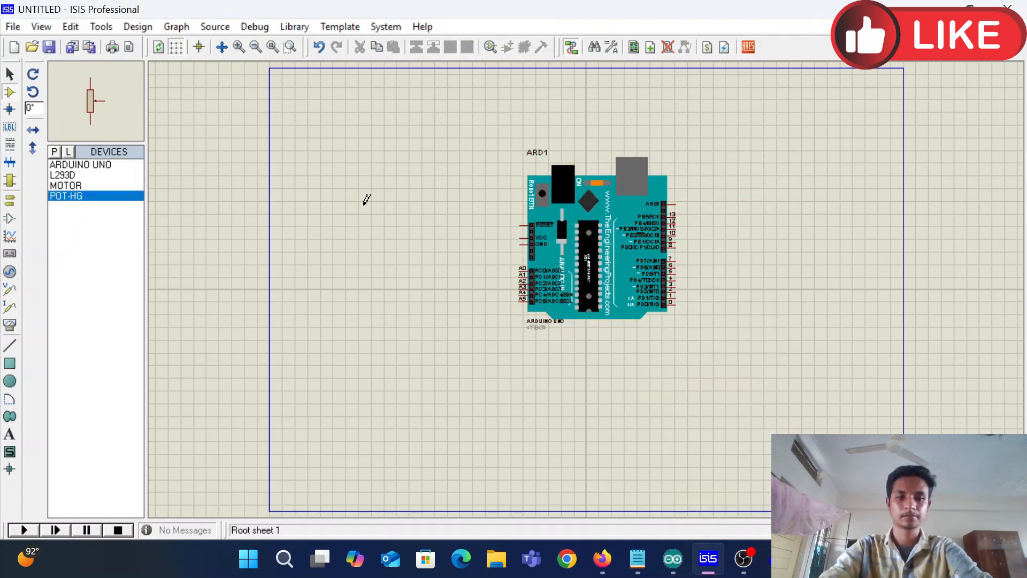
pyautogui.click(447, 269)
pyautogui.click(458, 270)
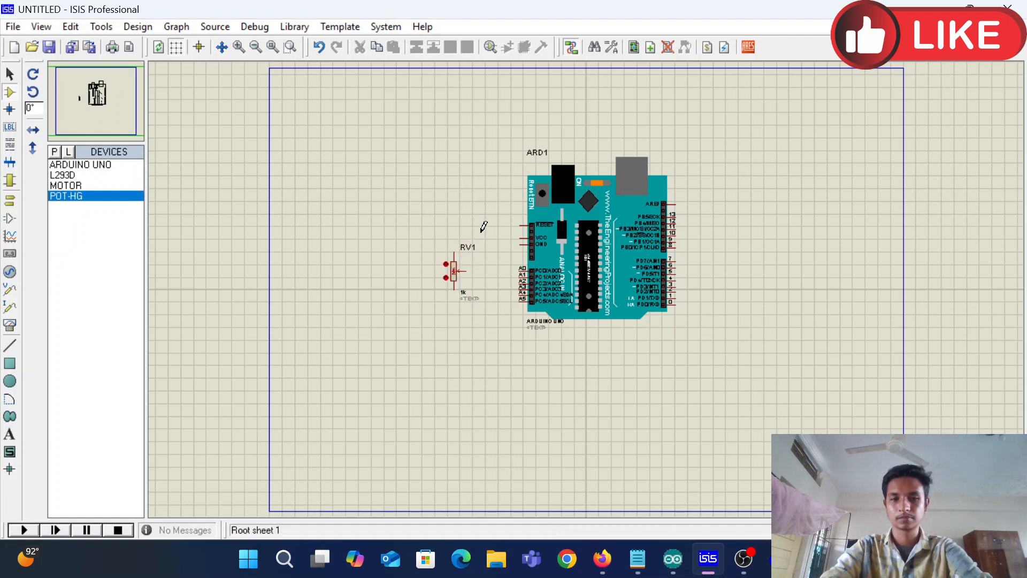
# Place a ground terminal below the potentiometer and a power terminal above it.
pyautogui.scroll(3, 484, 225)
pyautogui.scroll(-4, 585, 282)
pyautogui.scroll(4, 591, 316)
pyautogui.scroll(1, 595, 240)
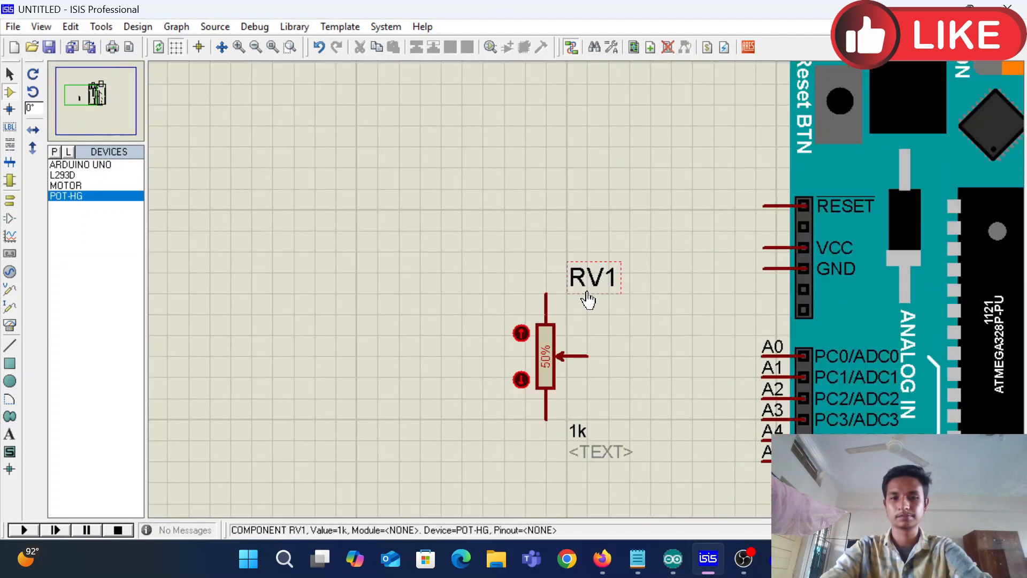
pyautogui.scroll(-1, 588, 294)
pyautogui.click(9, 201)
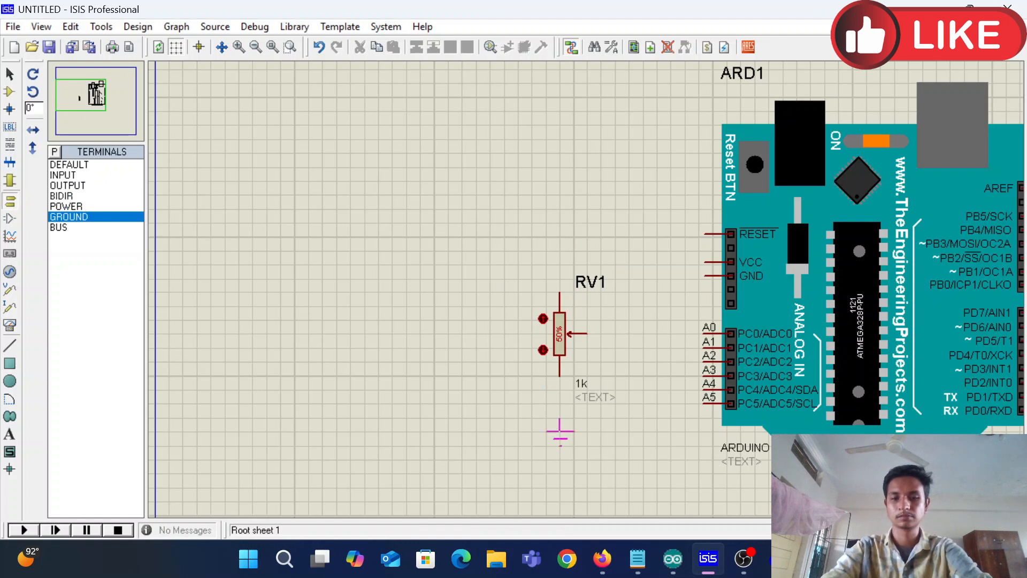
pyautogui.click(560, 418)
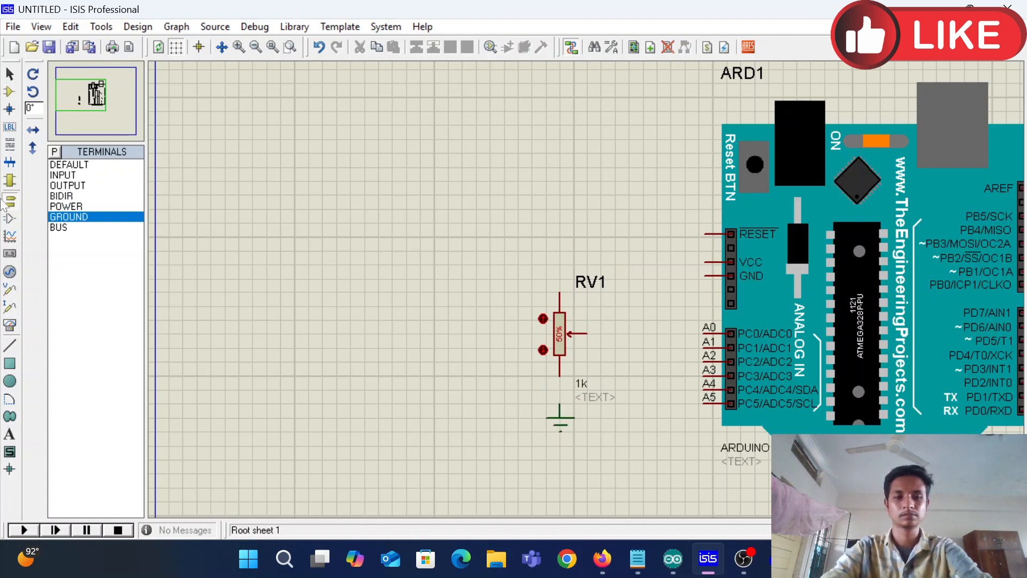
pyautogui.click(65, 206)
pyautogui.click(559, 247)
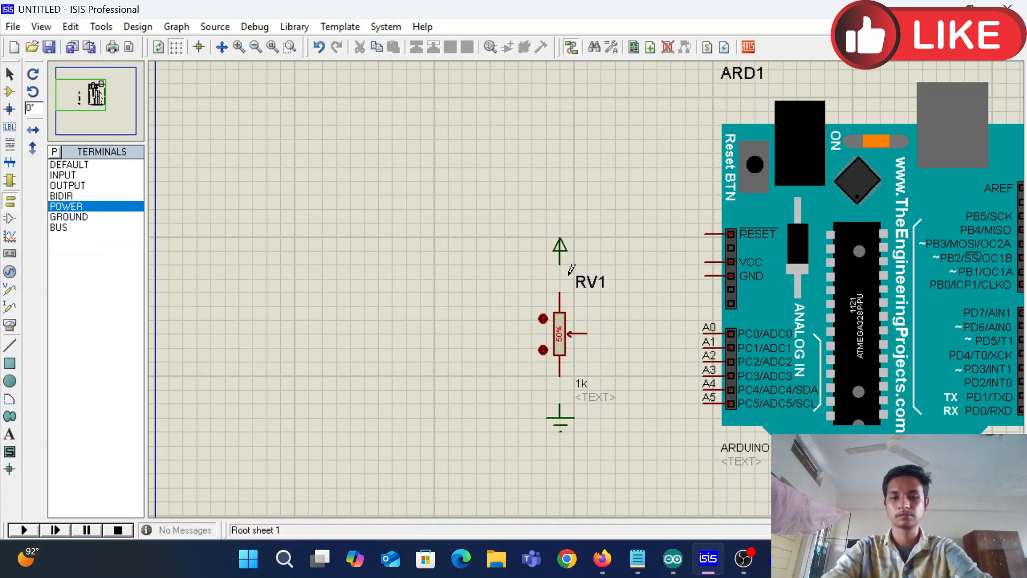
# Wire the potentiometer's upper end to power, its lower end to ground, and its wiper to Arduino pin A0.
pyautogui.click(560, 263)
pyautogui.click(560, 292)
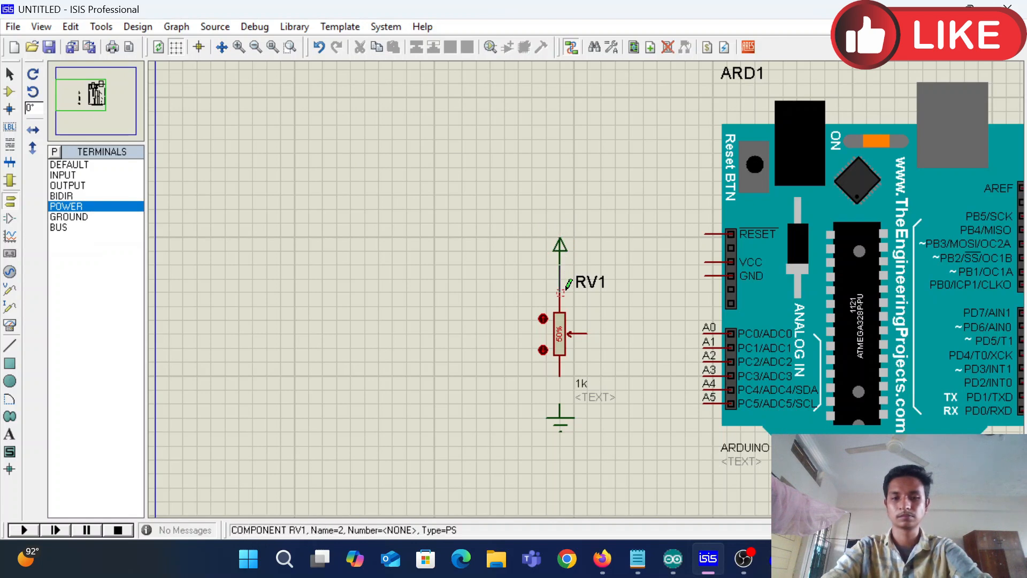
pyautogui.click(560, 374)
pyautogui.click(560, 415)
pyautogui.click(588, 333)
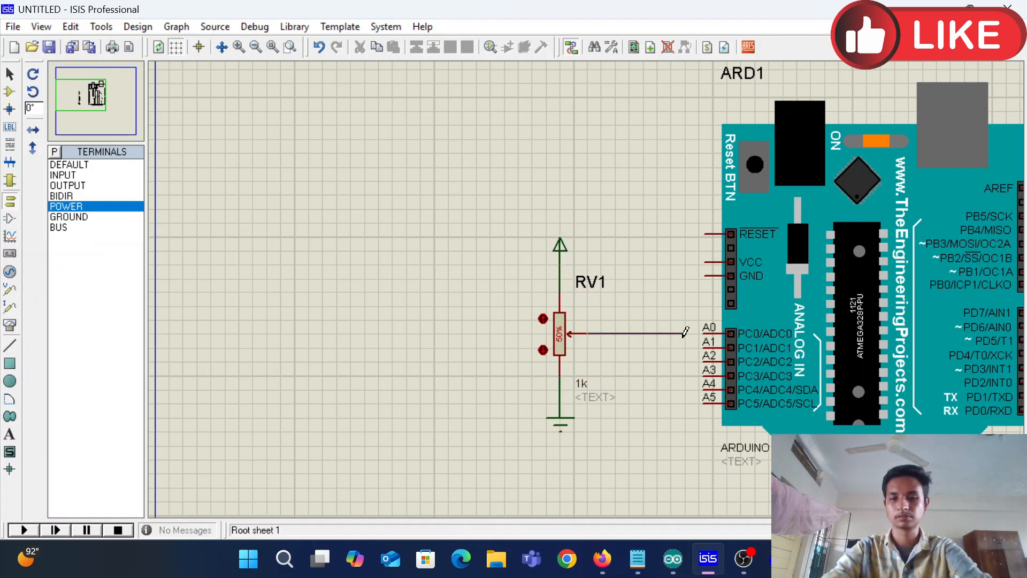
pyautogui.click(702, 333)
# Place the L293D driver to the right of the Arduino and the DC motor to the right of the driver.
pyautogui.scroll(-2, 679, 275)
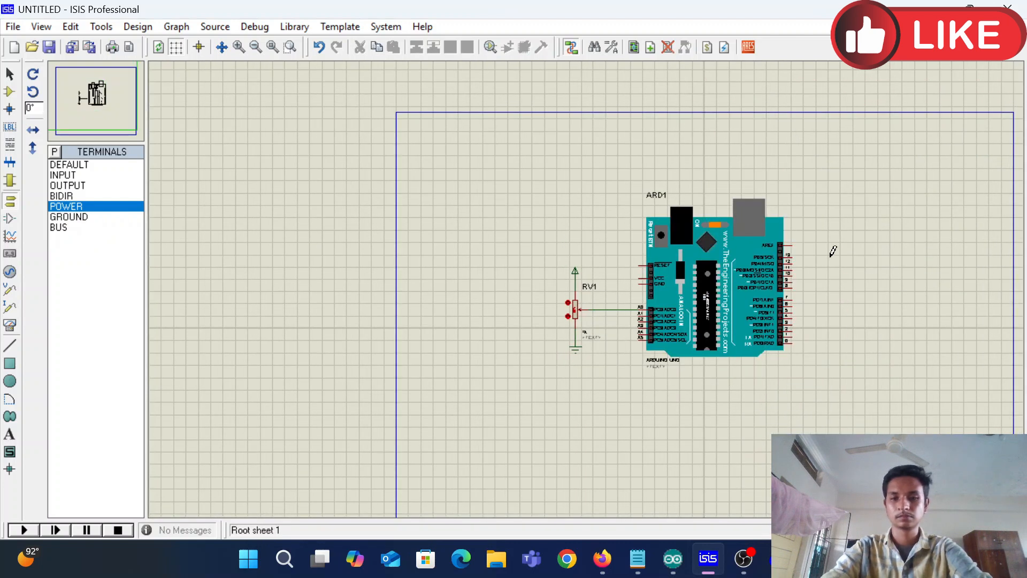
pyautogui.scroll(3, 591, 278)
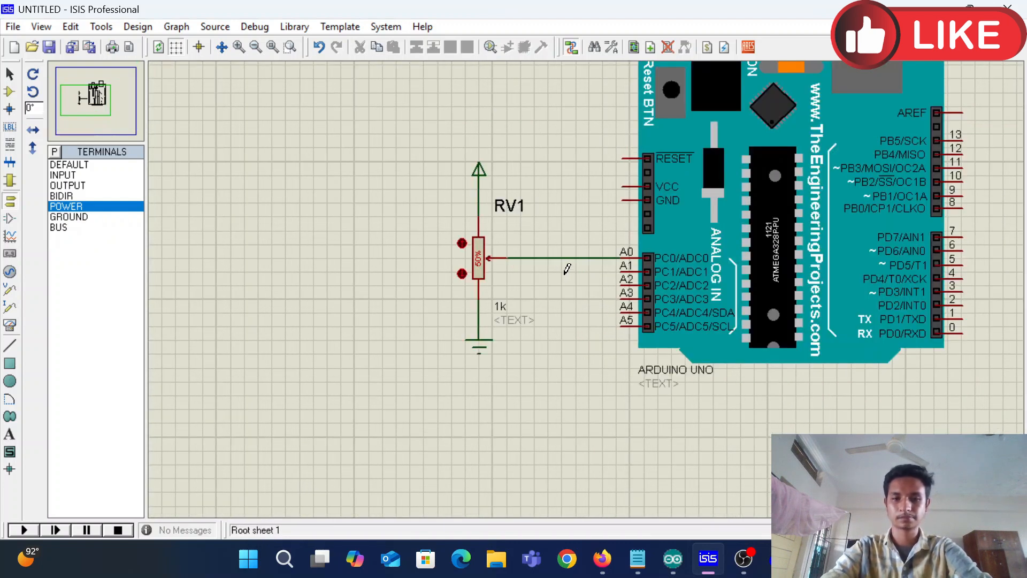
pyautogui.scroll(1, 1000, 189)
pyautogui.scroll(-2, 471, 301)
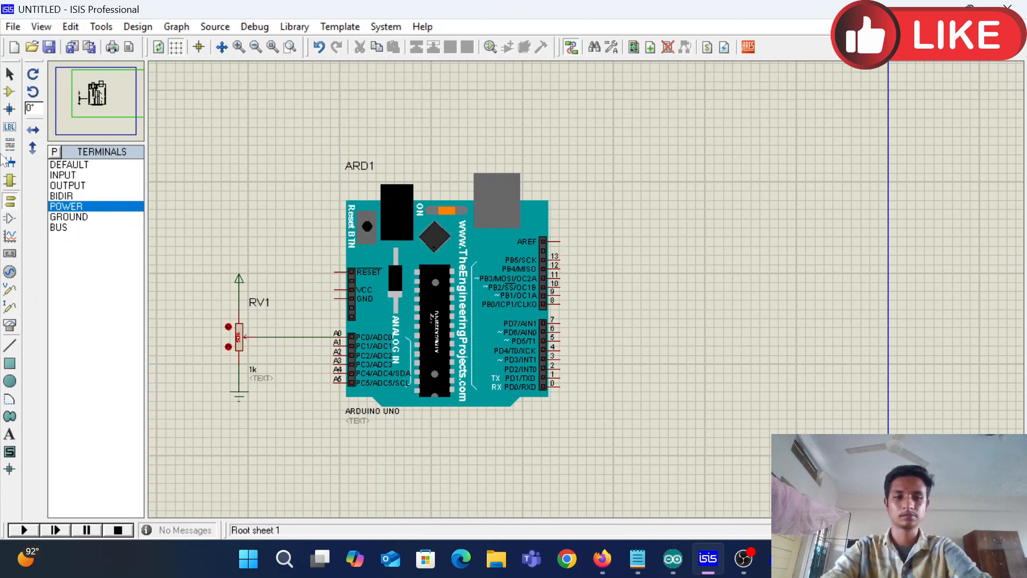
pyautogui.click(9, 92)
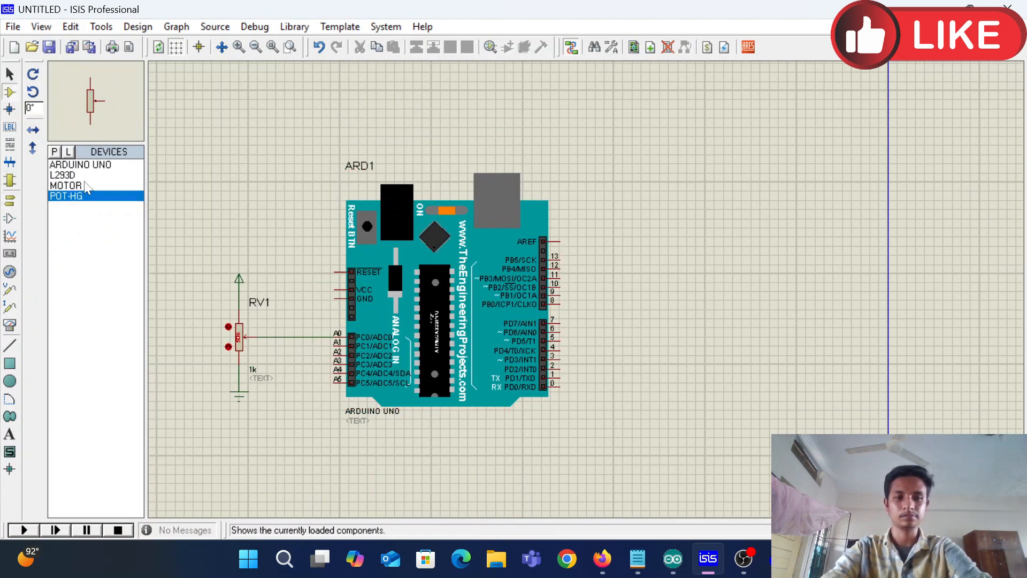
pyautogui.click(67, 175)
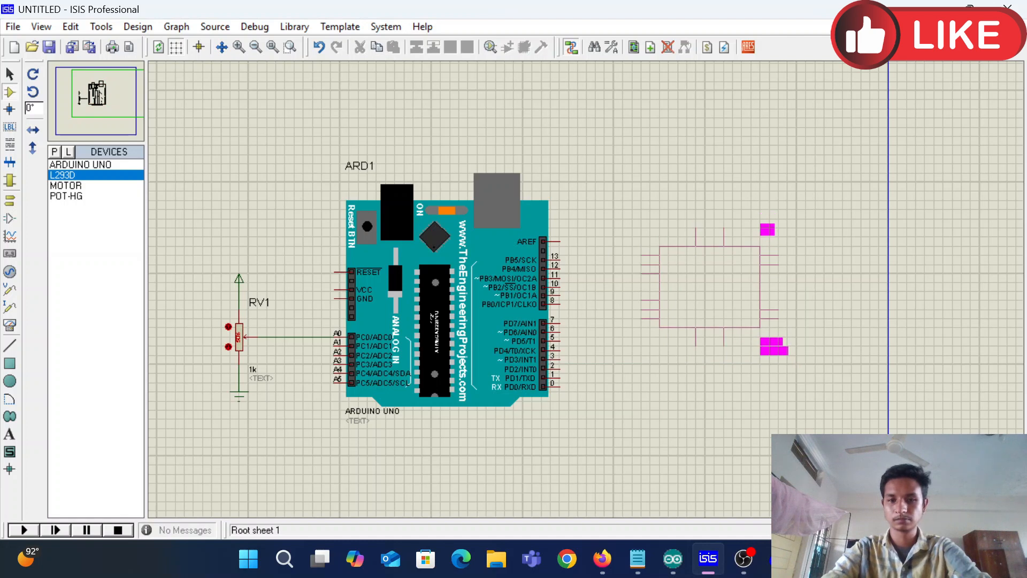
pyautogui.click(710, 287)
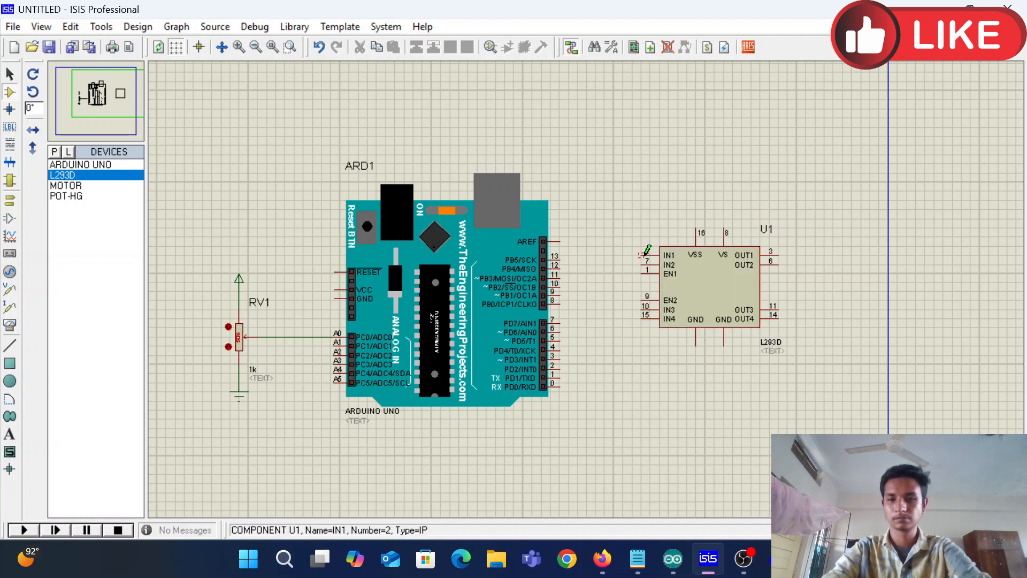
pyautogui.click(66, 185)
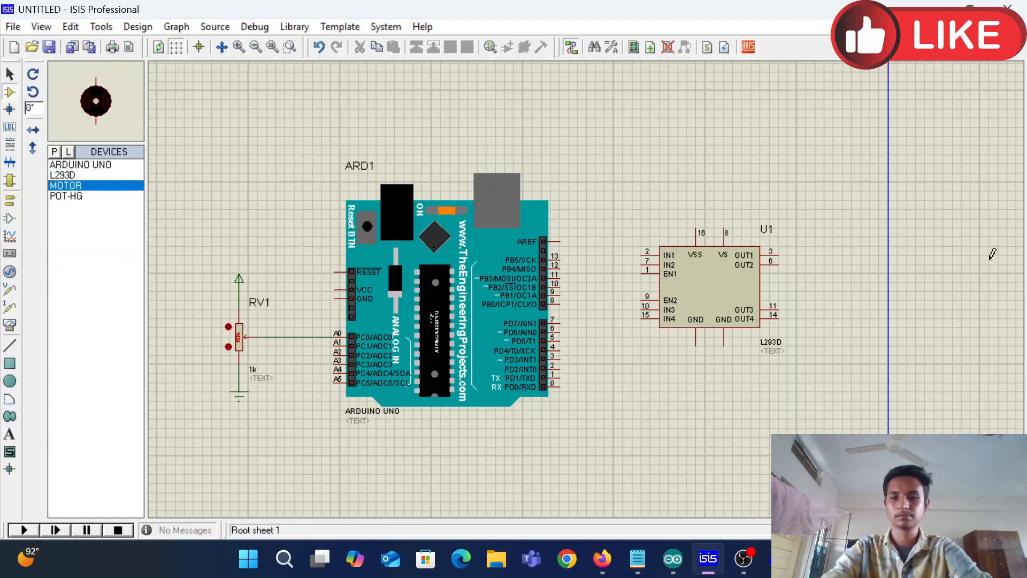
pyautogui.click(851, 265)
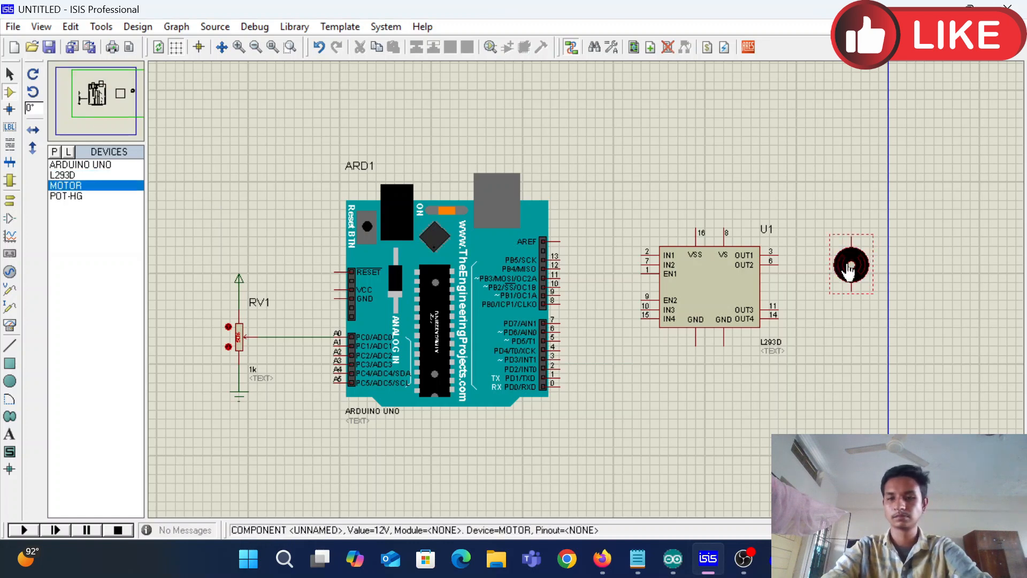
# Wire Arduino pins 13, 12 and 9 to the L293D's IN1, IN2 and EN1 pins respectively.
pyautogui.scroll(2, 584, 278)
pyautogui.click(404, 258)
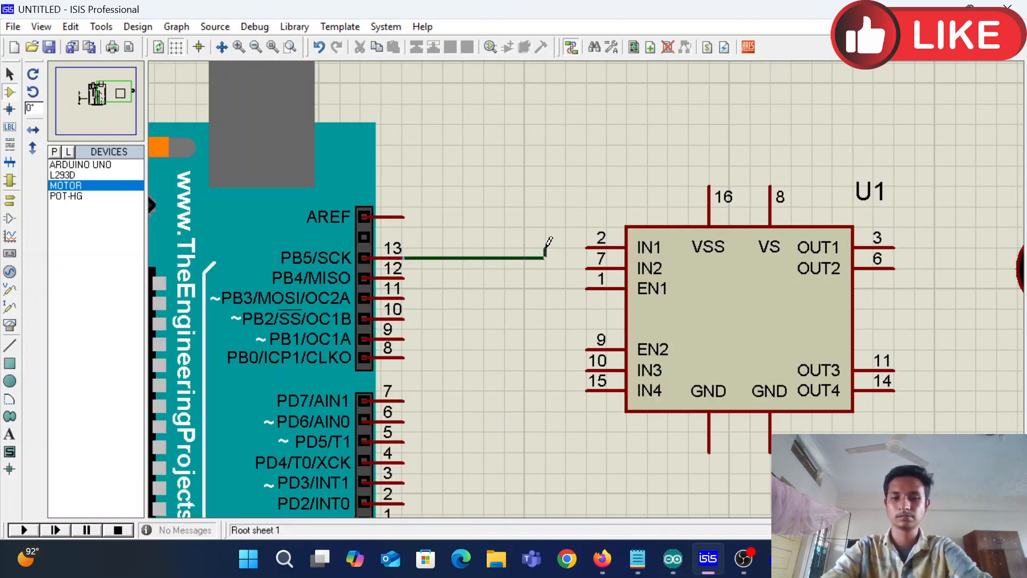
pyautogui.click(585, 248)
pyautogui.click(404, 277)
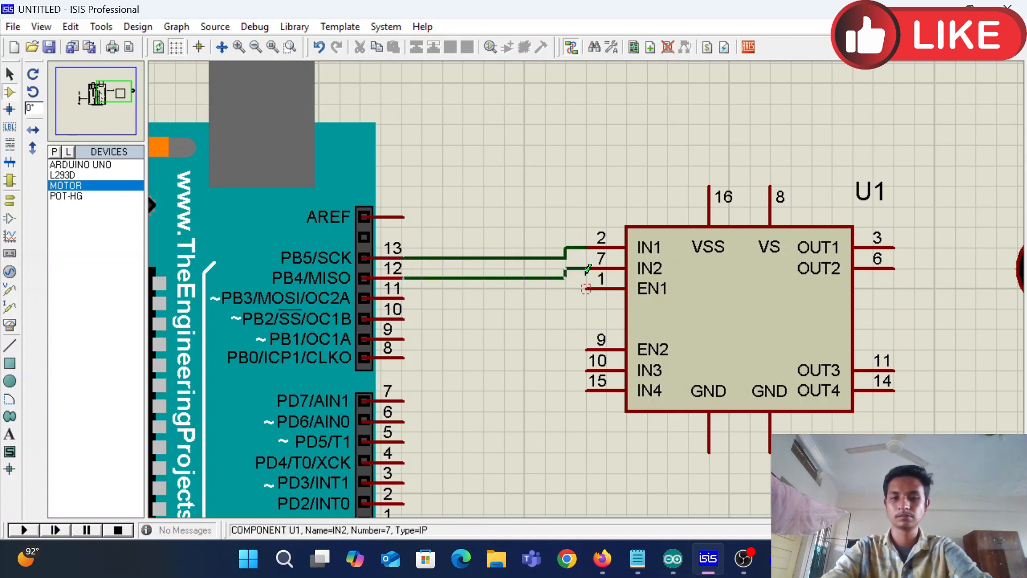
pyautogui.click(587, 268)
pyautogui.click(587, 289)
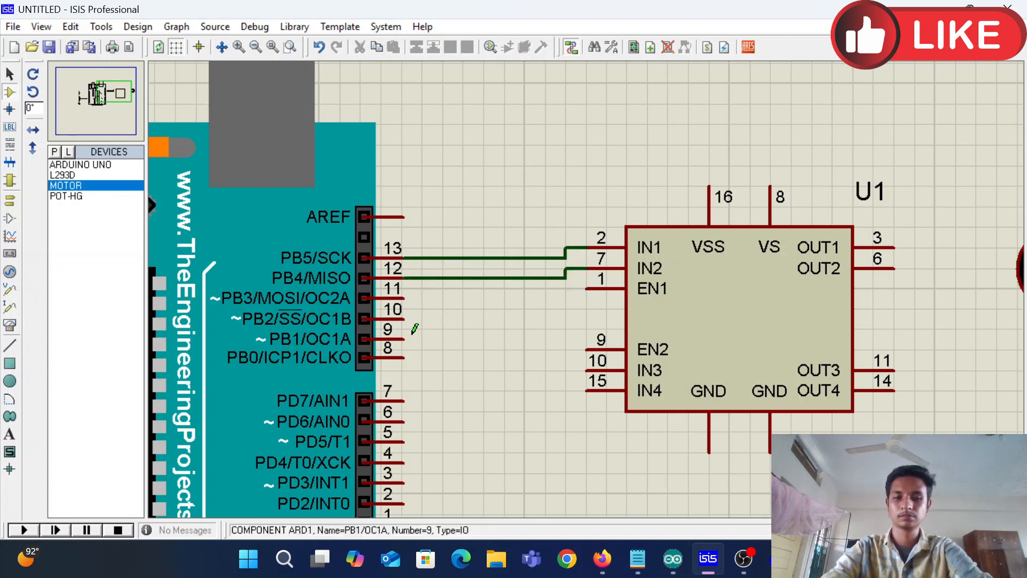
pyautogui.click(404, 338)
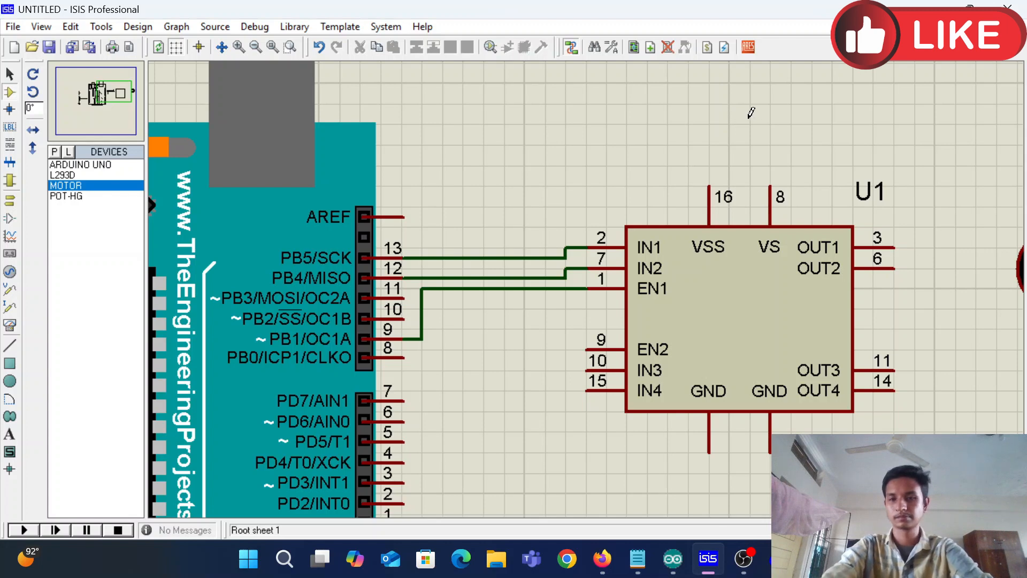
# Place power terminals above the L293D's VSS and VS pins and one ground terminal below its two GND pins.
pyautogui.click(10, 200)
pyautogui.click(66, 207)
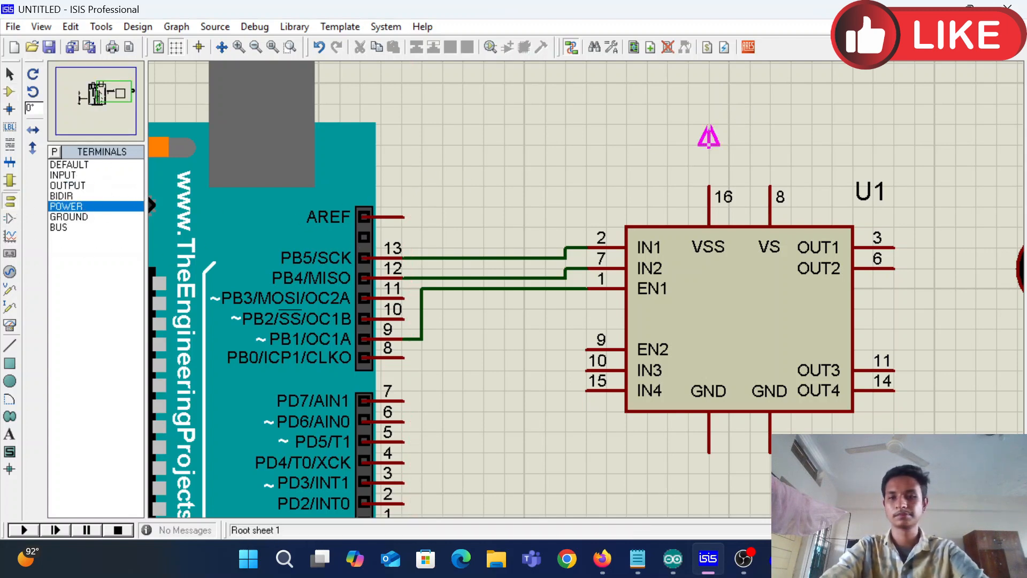
pyautogui.click(708, 138)
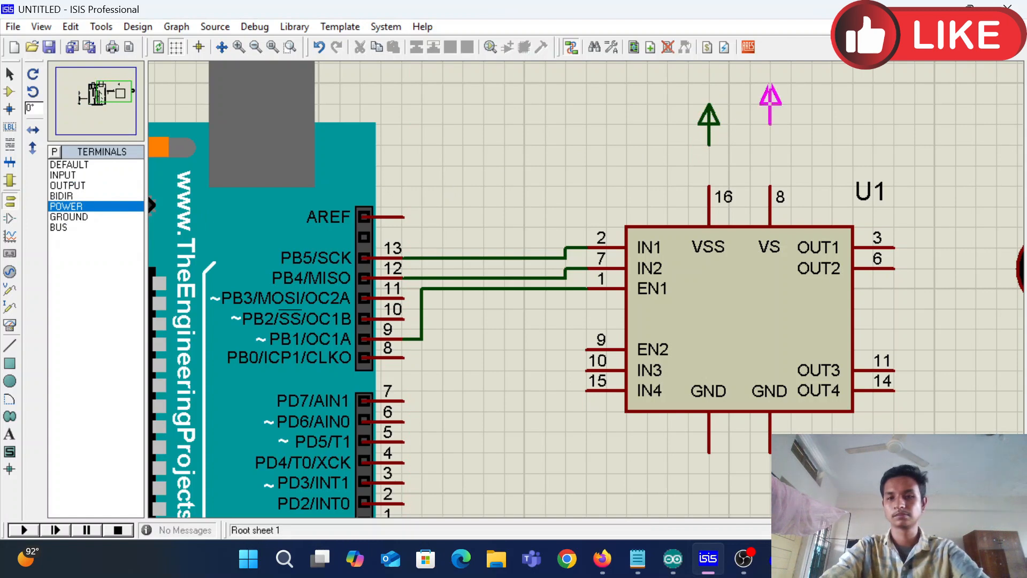
pyautogui.click(771, 137)
pyautogui.click(68, 216)
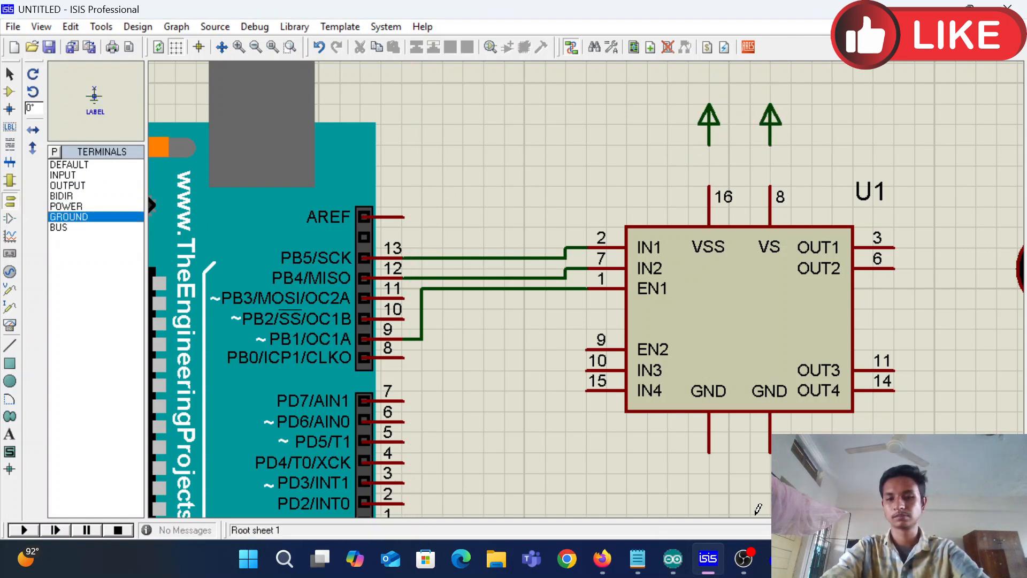
pyautogui.click(756, 511)
pyautogui.scroll(-1, 756, 511)
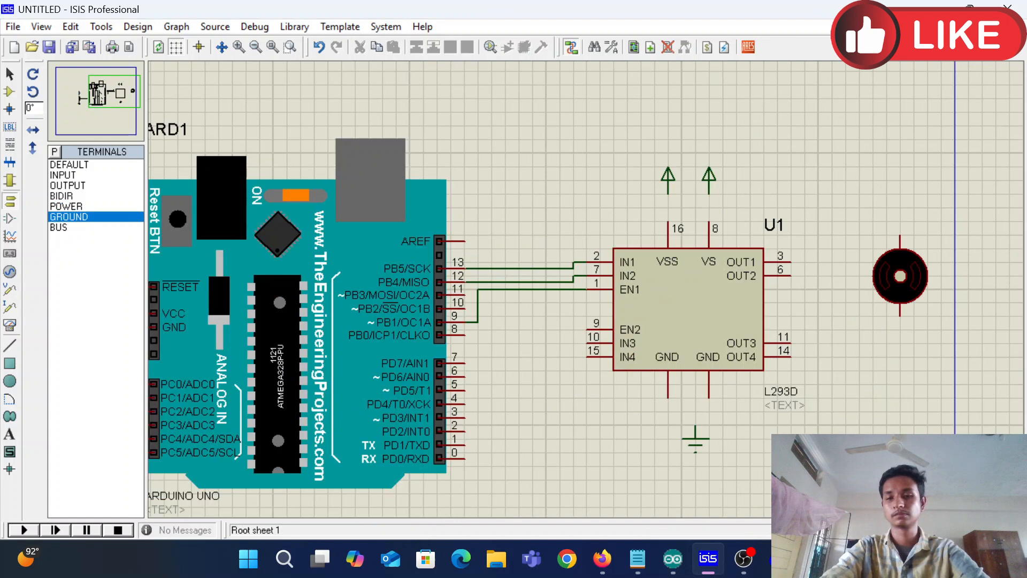
# Wire both L293D GND pins to the ground terminal and the VSS and VS pins to their power terminals.
pyautogui.click(668, 398)
pyautogui.click(695, 427)
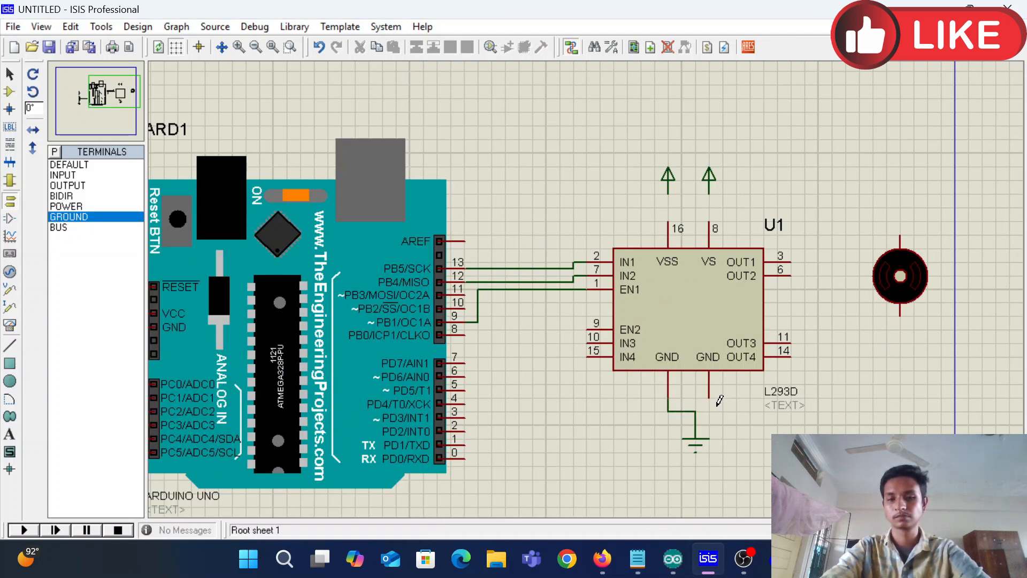
pyautogui.click(708, 399)
pyautogui.click(695, 411)
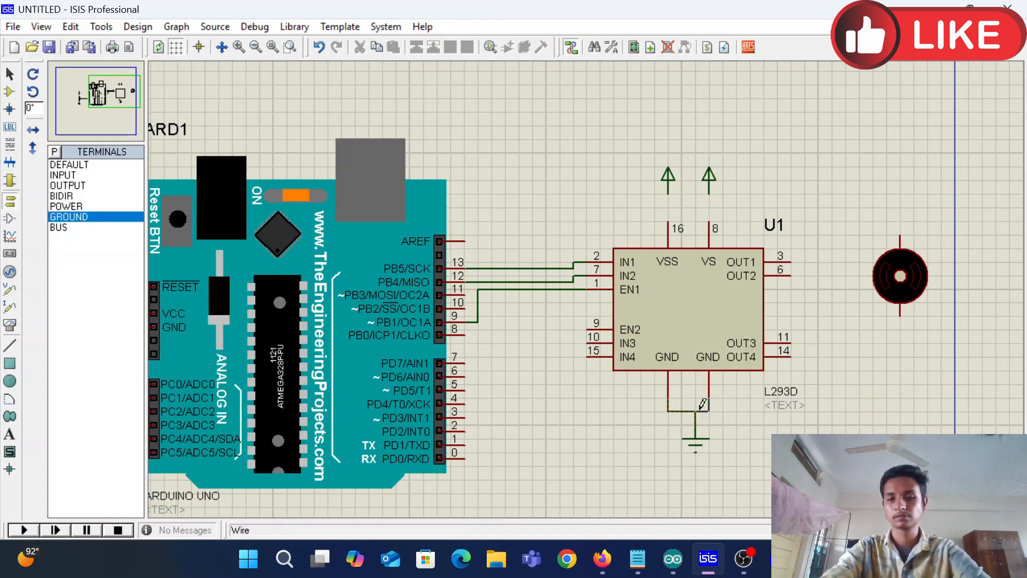
pyautogui.click(666, 191)
pyautogui.click(668, 222)
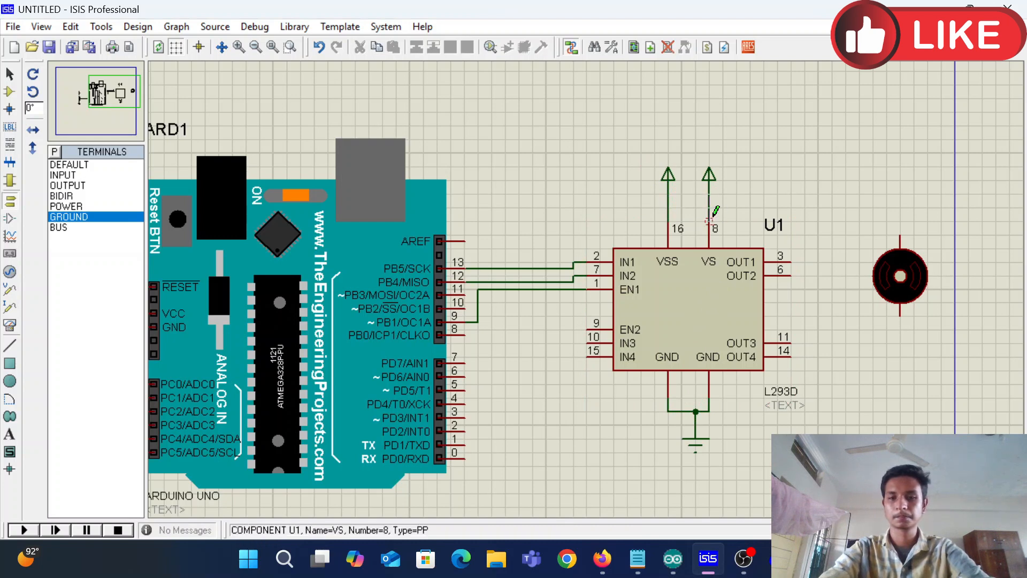
# Label the power terminal on the L293D's VS pin +12V.
pyautogui.rightClick(710, 172)
pyautogui.click(771, 196)
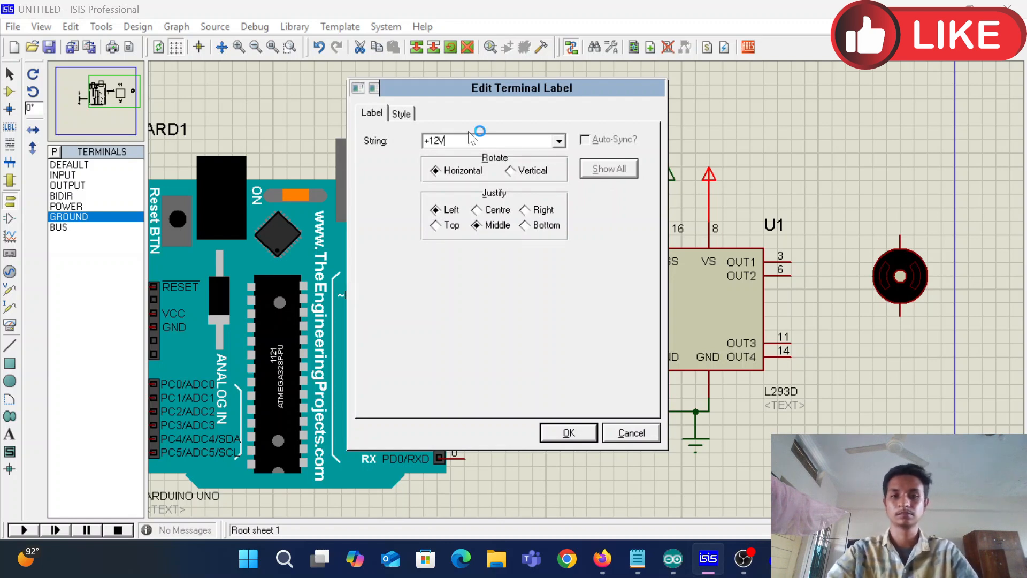
pyautogui.click(578, 430)
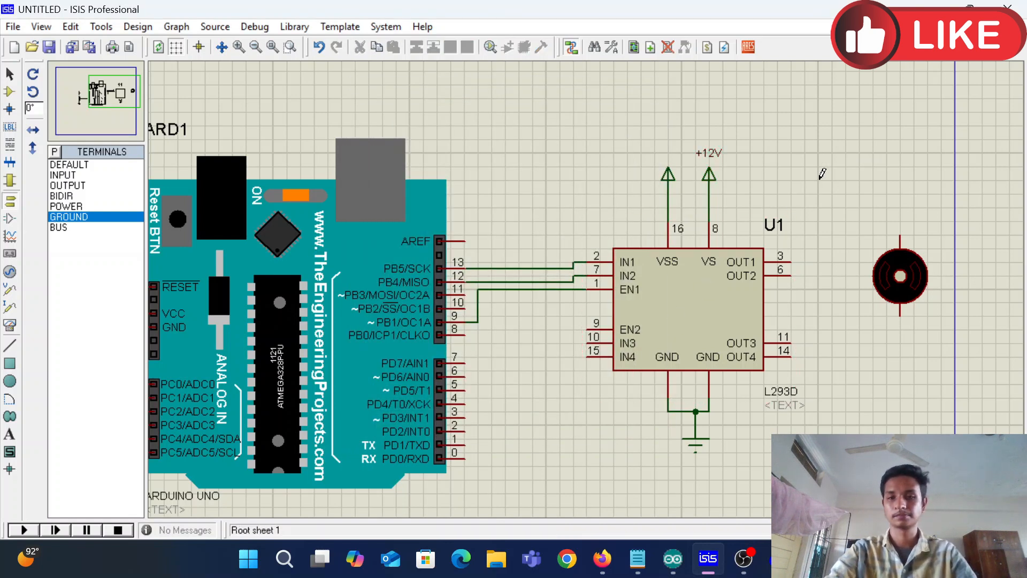
# Wire the L293D's OUT1 to the motor's upper terminal and OUT2 to its lower terminal.
pyautogui.click(790, 262)
pyautogui.click(900, 237)
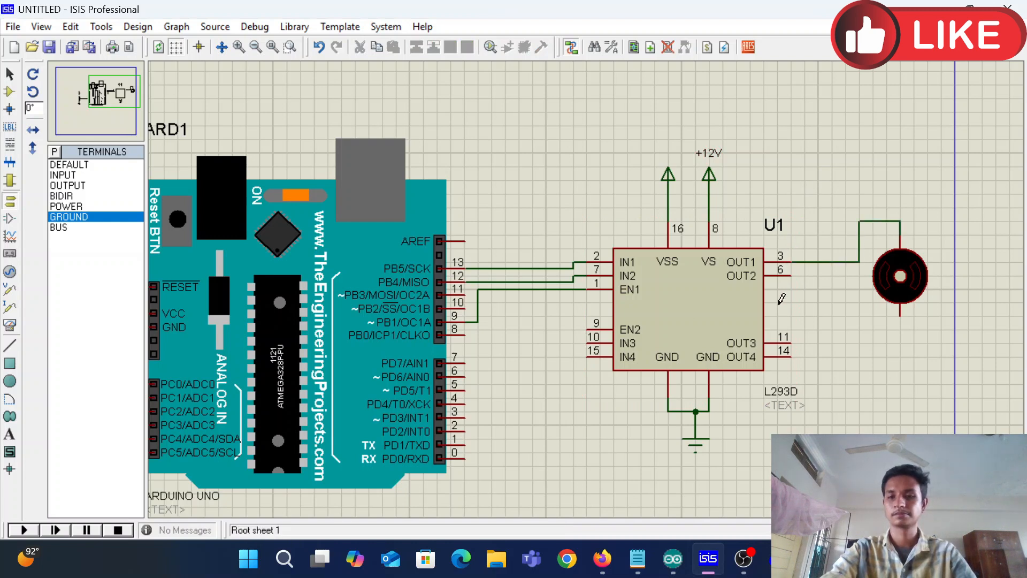
pyautogui.click(792, 275)
pyautogui.click(899, 315)
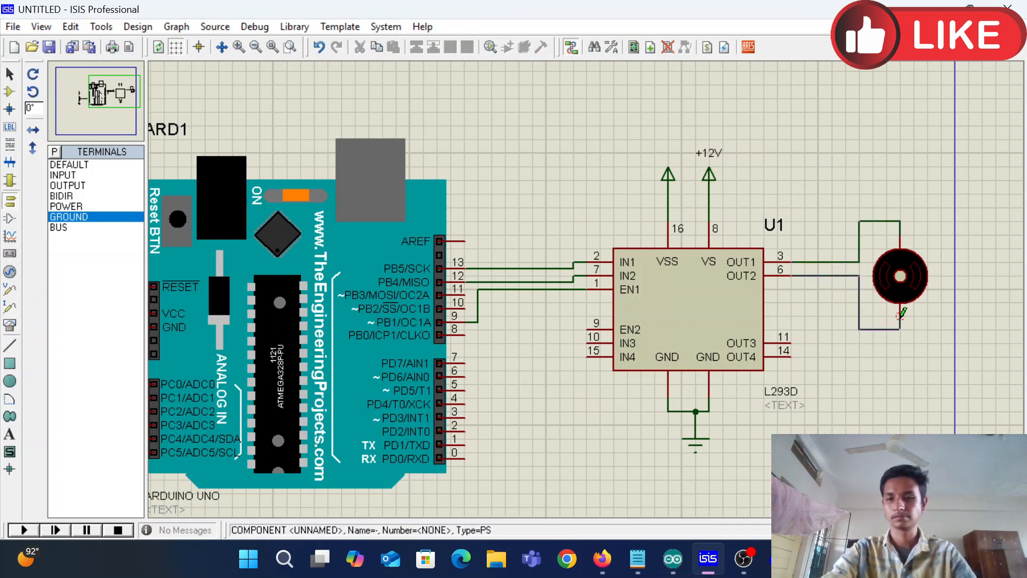
pyautogui.scroll(-1, 571, 332)
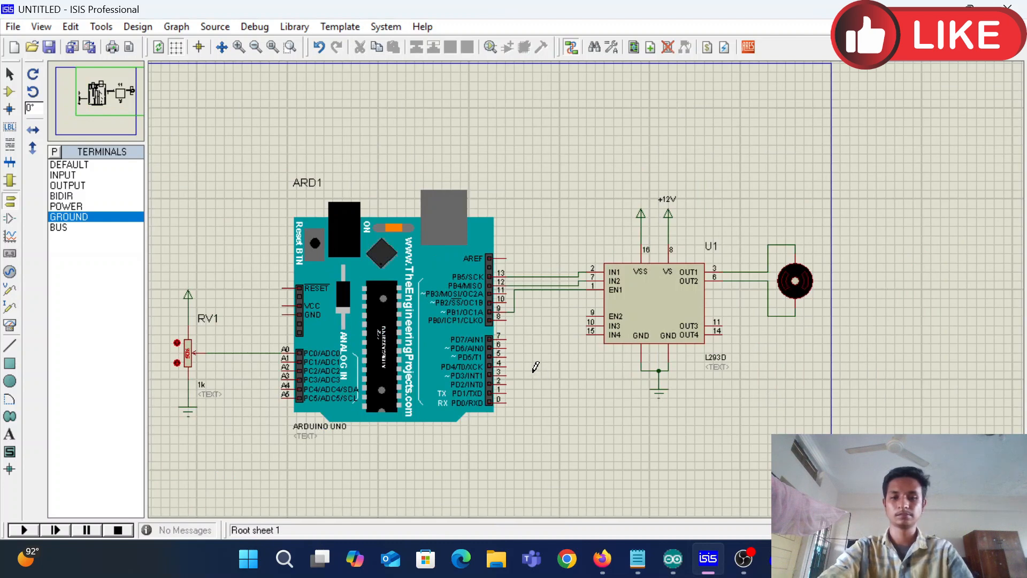
# Switch to Notepad and copy the complete motor control code.
pyautogui.click(642, 559)
pyautogui.rightClick(329, 324)
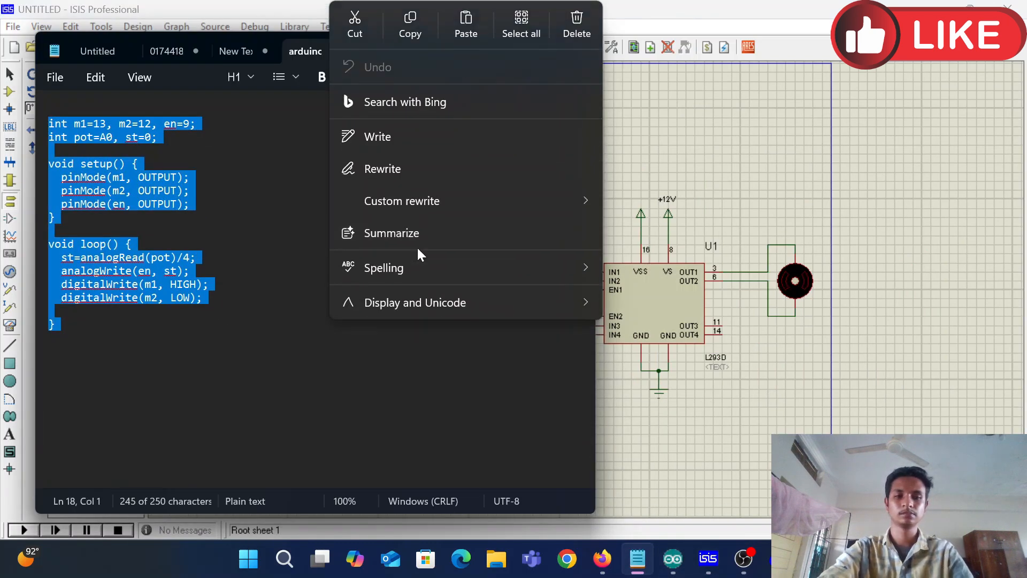
pyautogui.click(410, 25)
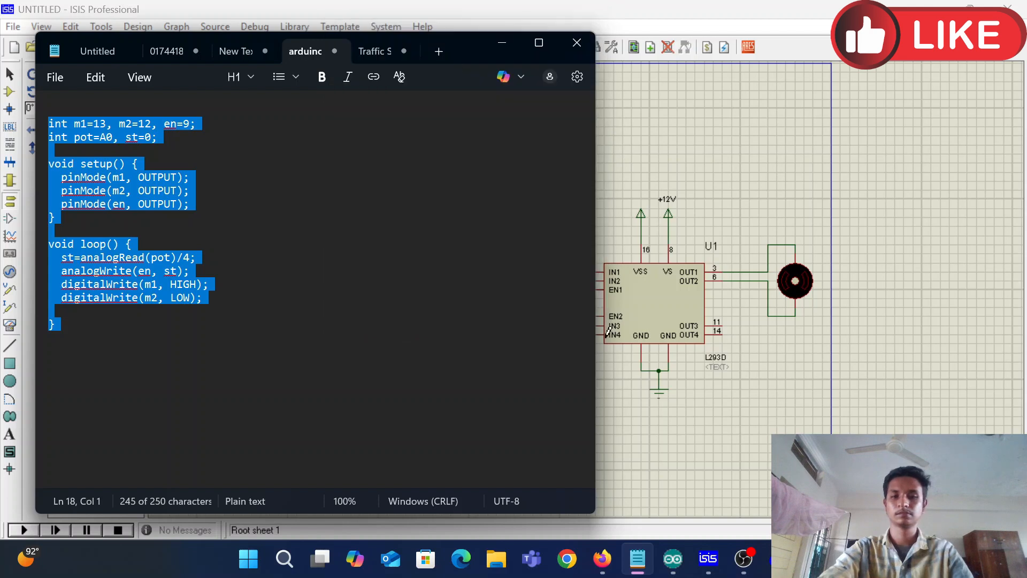
pyautogui.click(501, 43)
# Switch to the Arduino IDE and replace the default sketch with the copied motor control code.
pyautogui.click(673, 559)
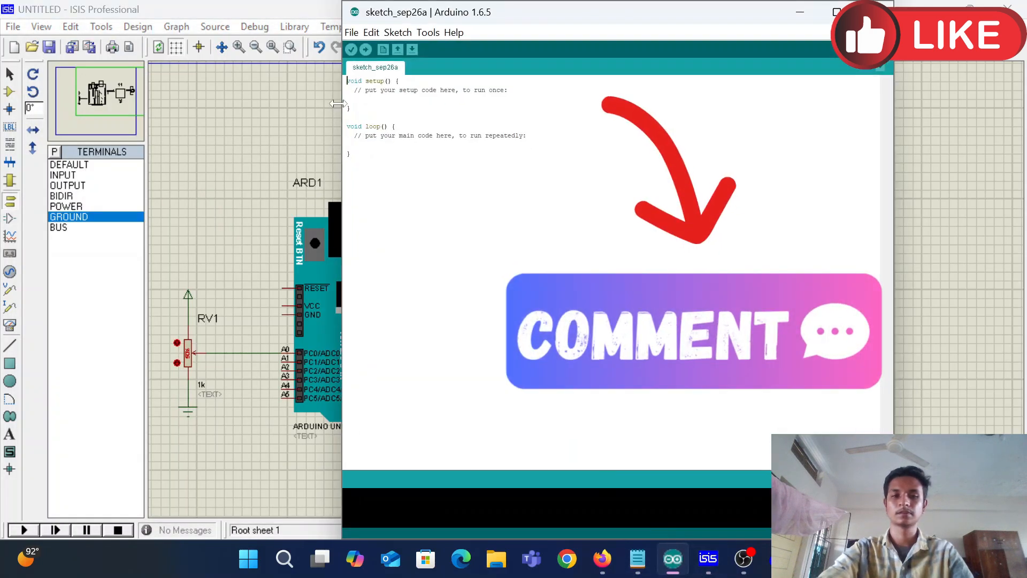
pyautogui.hotkey('ctrl', 'a')
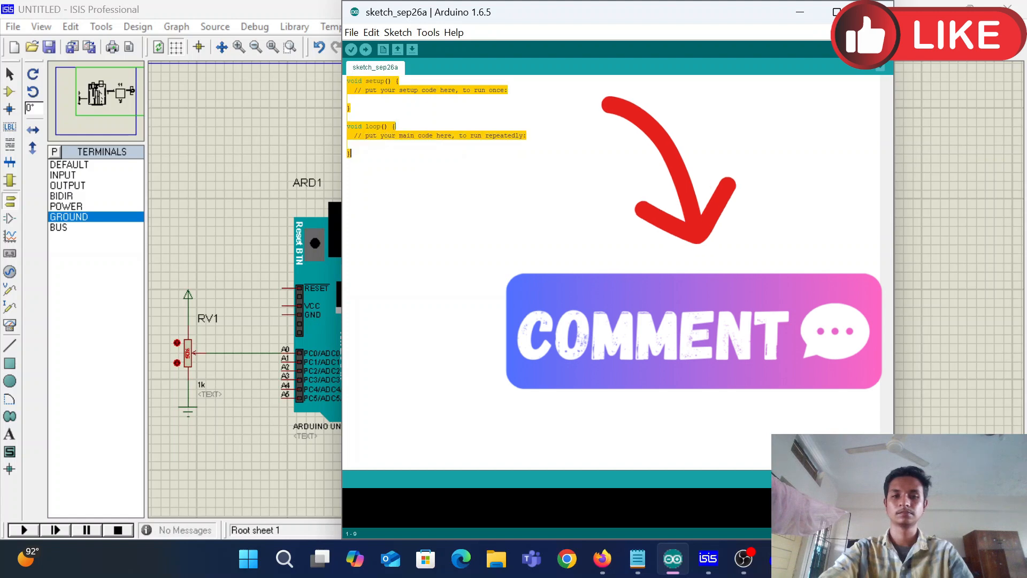
pyautogui.rightClick(448, 177)
pyautogui.click(529, 256)
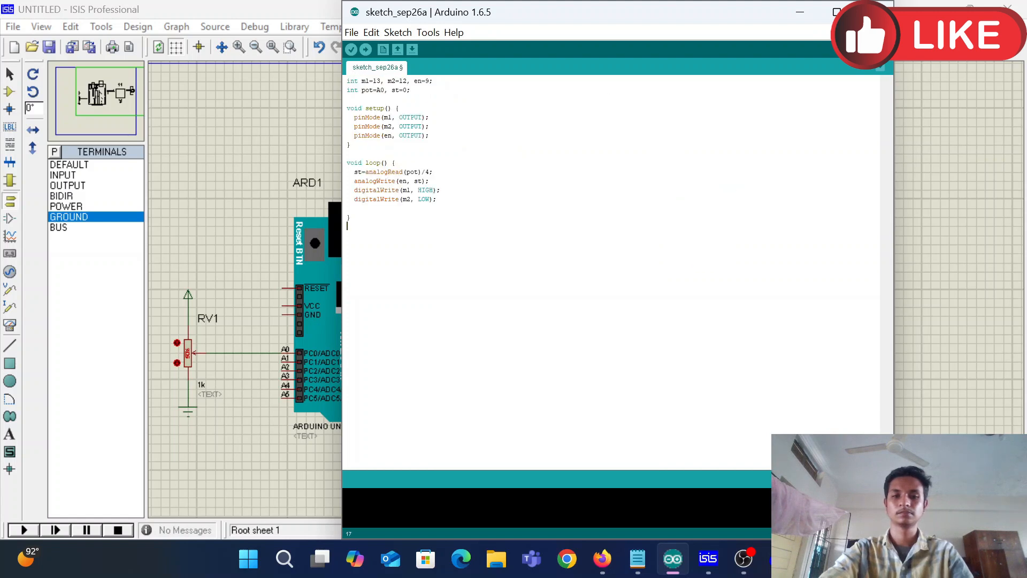
# Compile the sketch, saving it as sketch_sep26a inside the sketch_sep25a folder.
pyautogui.click(351, 49)
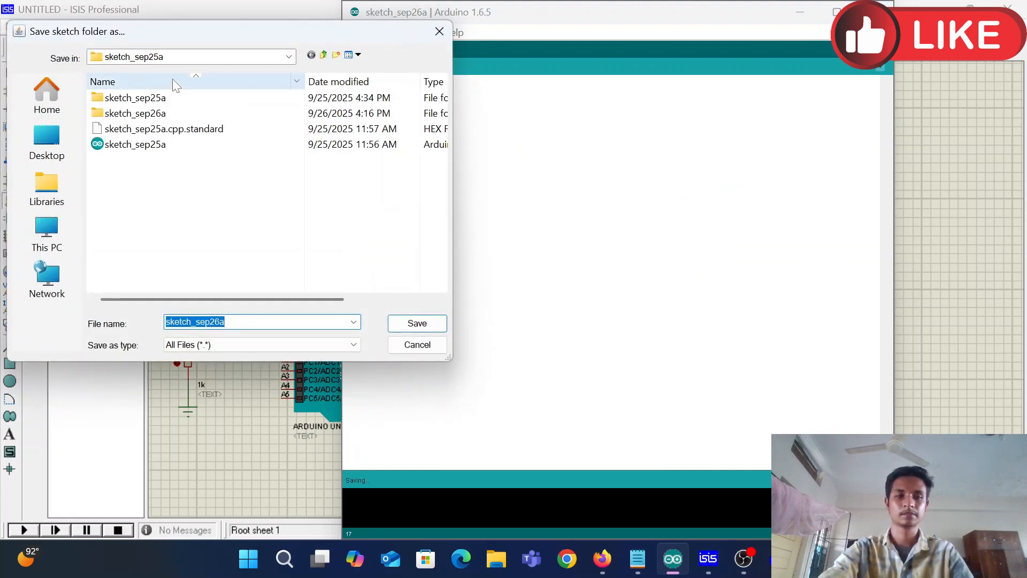
pyautogui.click(149, 115)
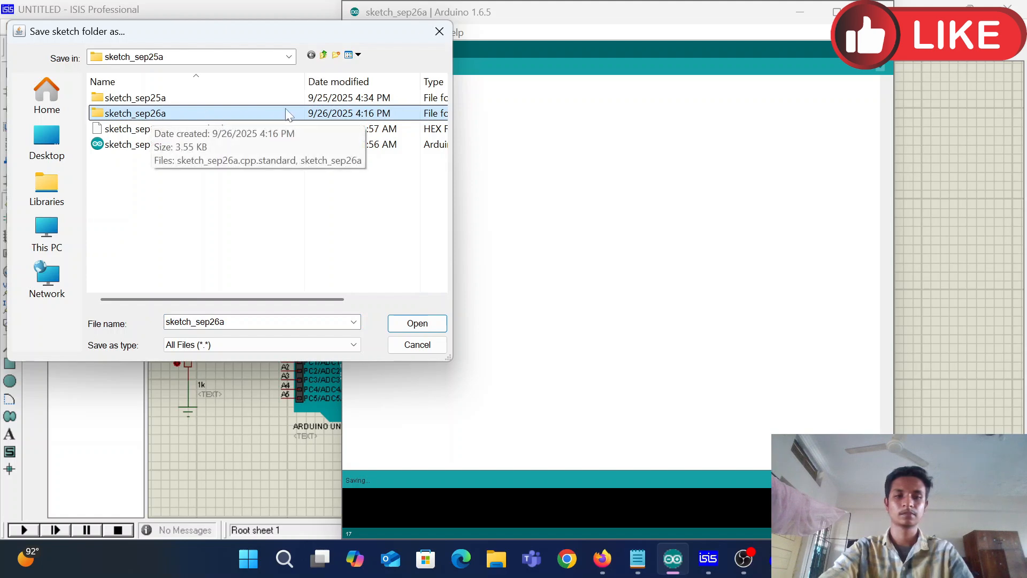
pyautogui.click(417, 323)
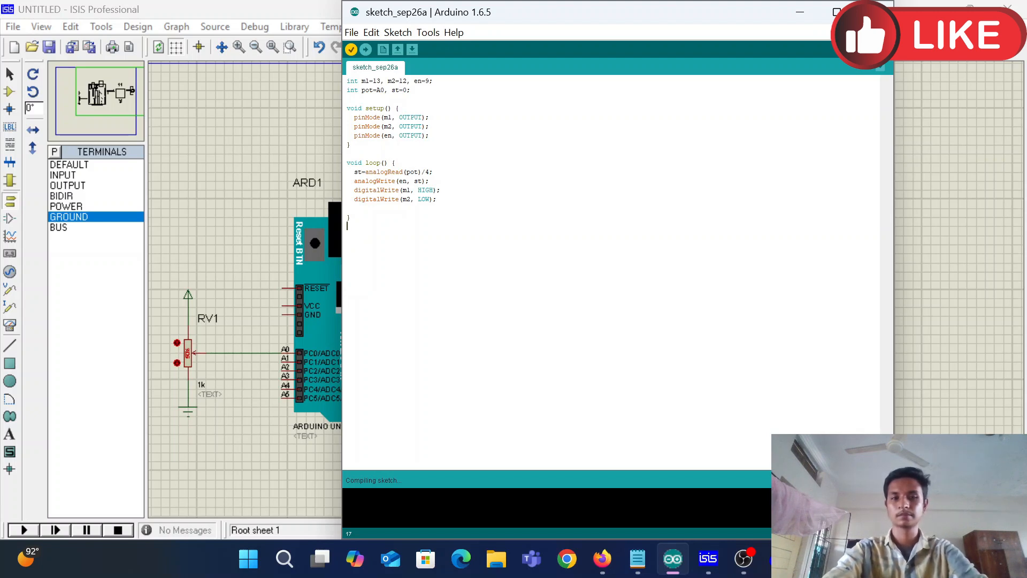
pyautogui.click(804, 14)
# Open the Arduino Uno's properties in Proteus and browse for its program file in E:, sketch_sep25a, sketch_sep26a.
pyautogui.doubleClick(396, 291)
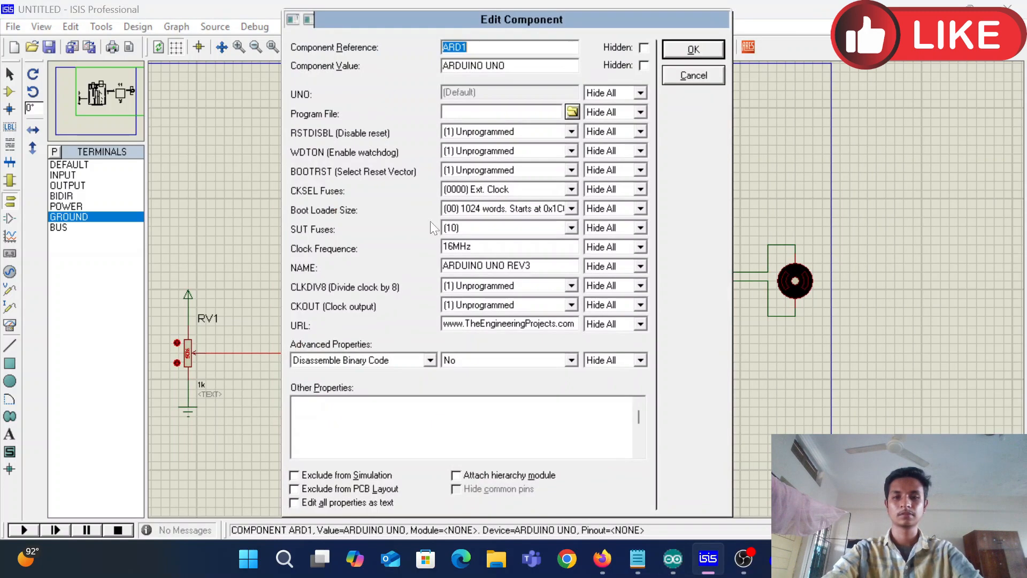
pyautogui.click(572, 111)
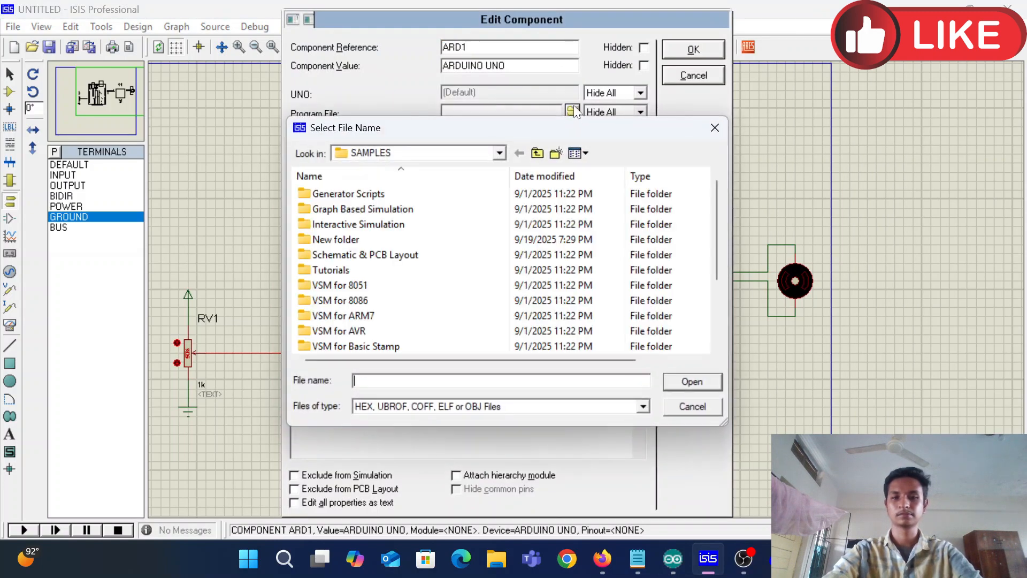
pyautogui.click(499, 153)
pyautogui.click(453, 340)
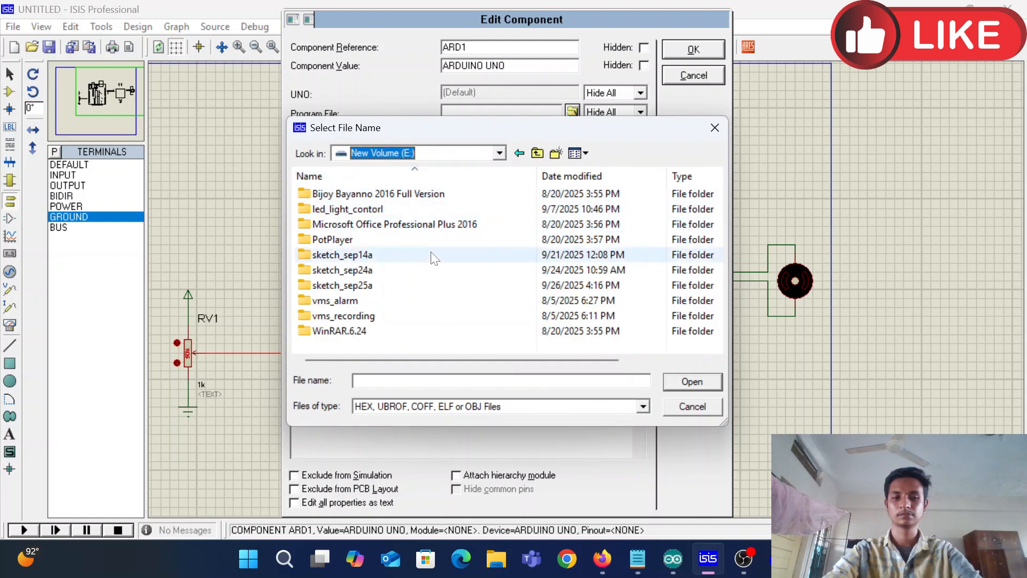
pyautogui.doubleClick(428, 289)
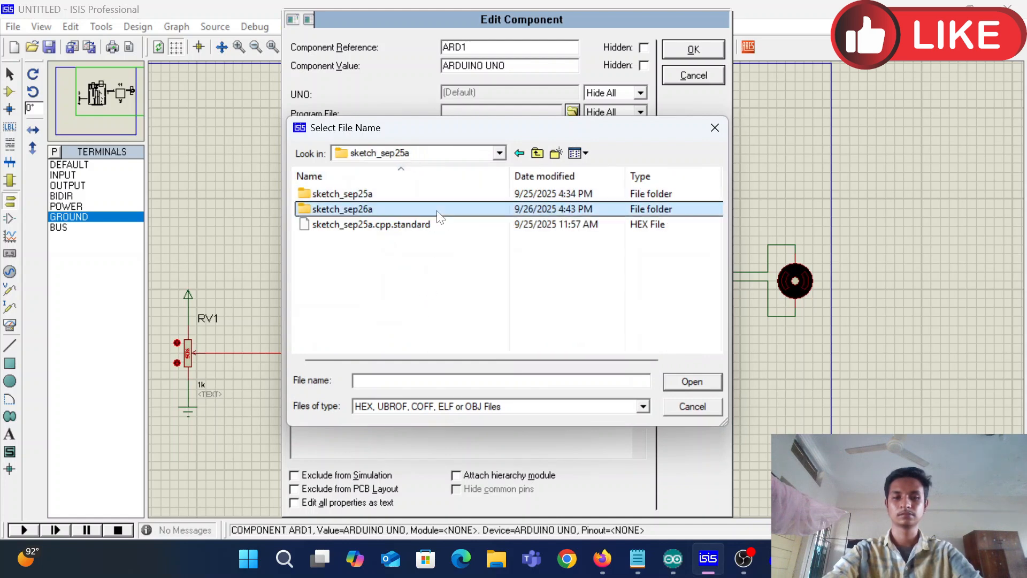
pyautogui.doubleClick(460, 207)
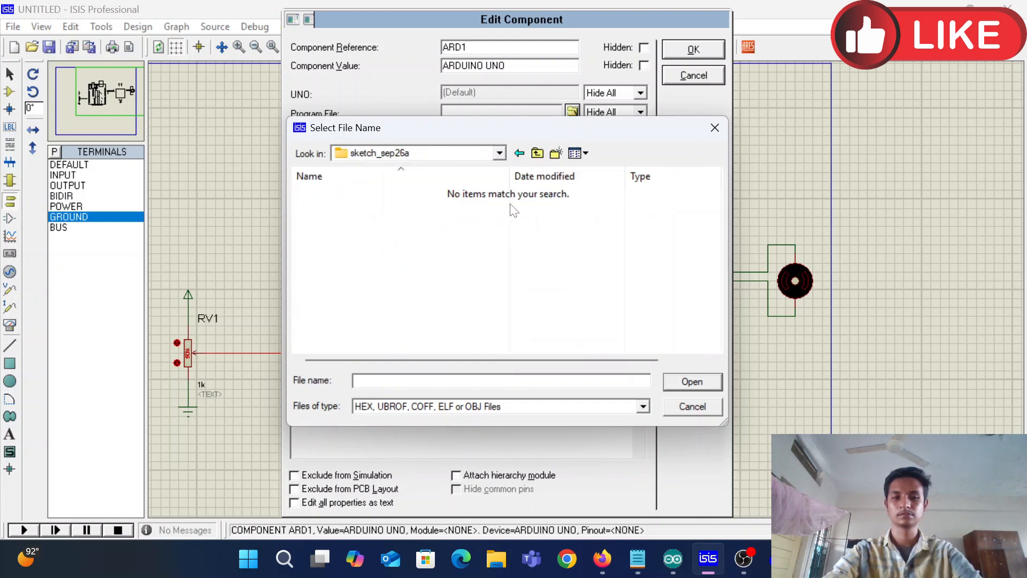
# Switch to the Arduino IDE and generate the sketch's compiled HEX file in the sketch_sep26a folder.
pyautogui.click(672, 559)
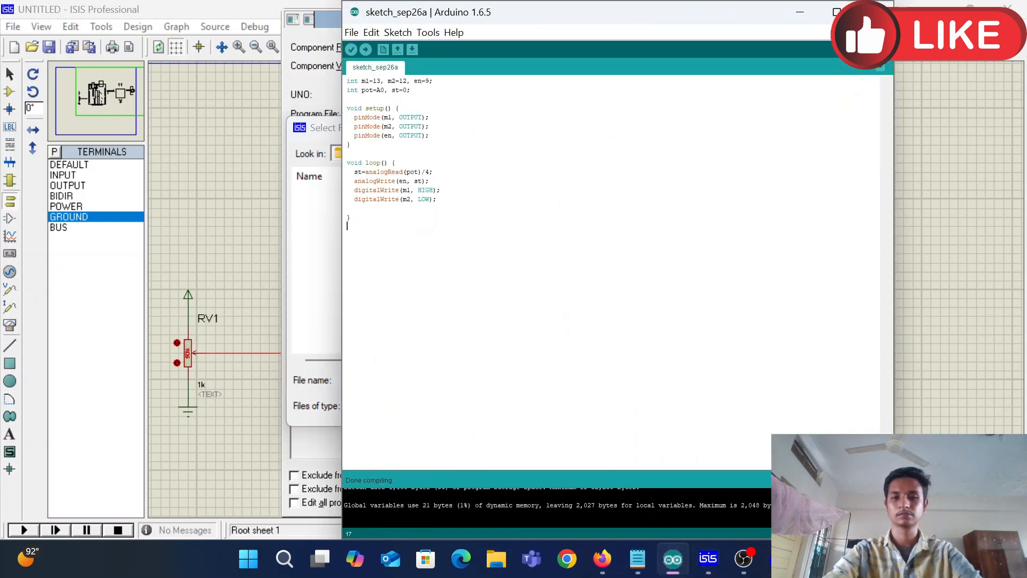
pyautogui.click(398, 33)
pyautogui.click(423, 48)
pyautogui.click(801, 11)
# Assign the HEX file sketch_sep26a.cpp.standard as the Arduino Uno's program file.
pyautogui.click(400, 198)
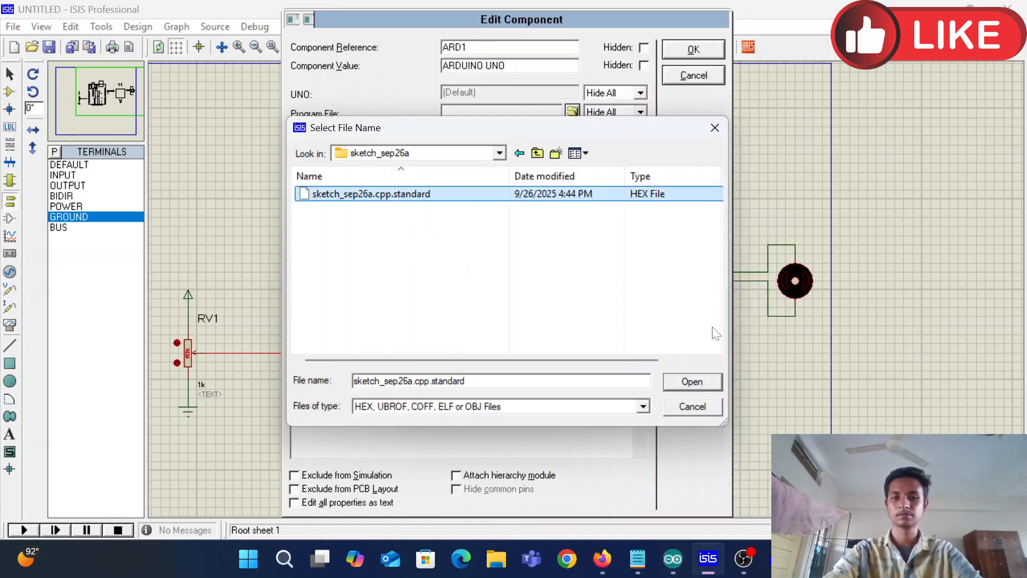
pyautogui.click(688, 383)
pyautogui.click(693, 49)
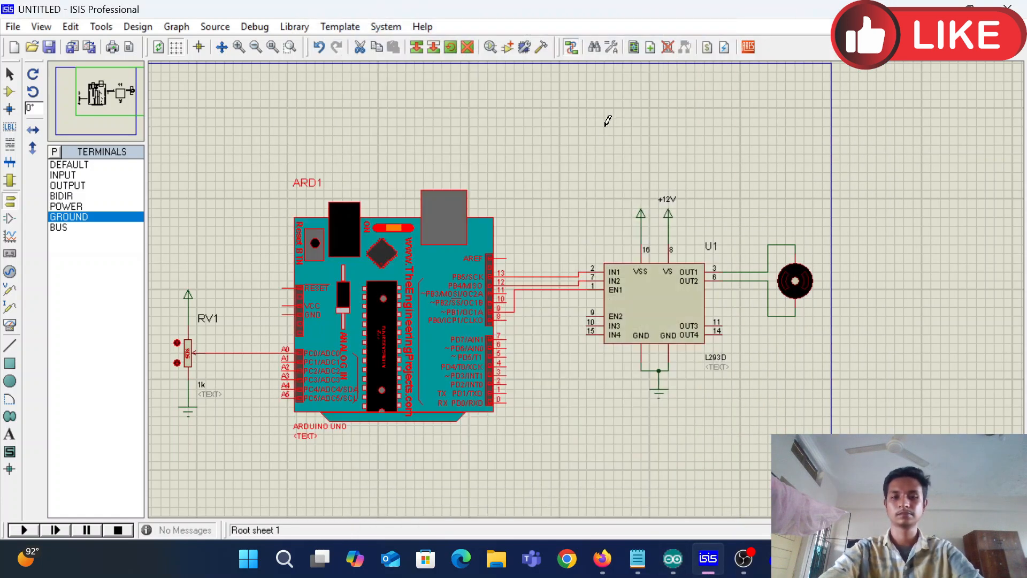
# Run the simulation to check the motor's operation, and stop it.
pyautogui.scroll(-2, 607, 120)
pyautogui.scroll(3, 593, 297)
pyautogui.scroll(-1, 593, 297)
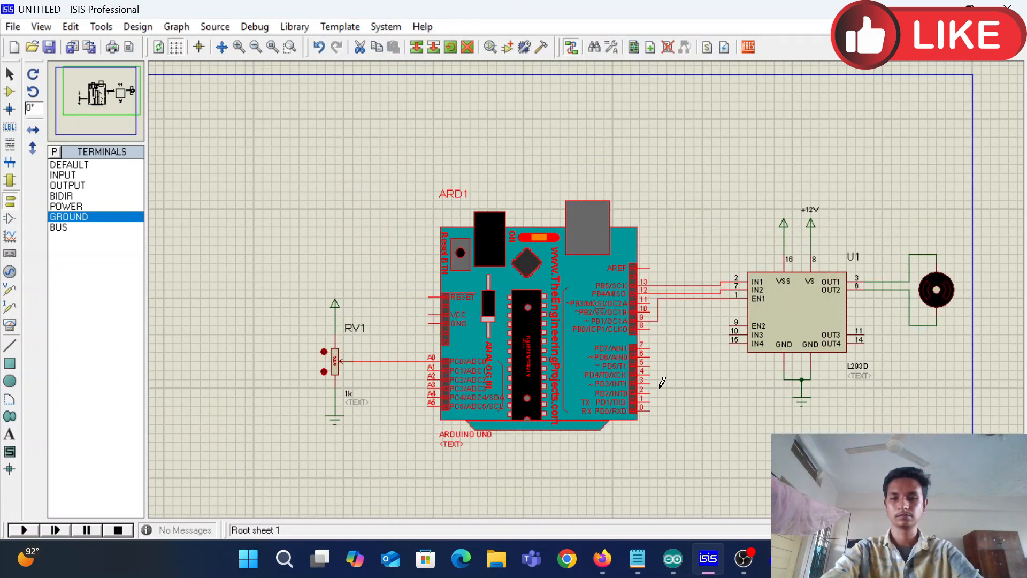
pyautogui.click(96, 87)
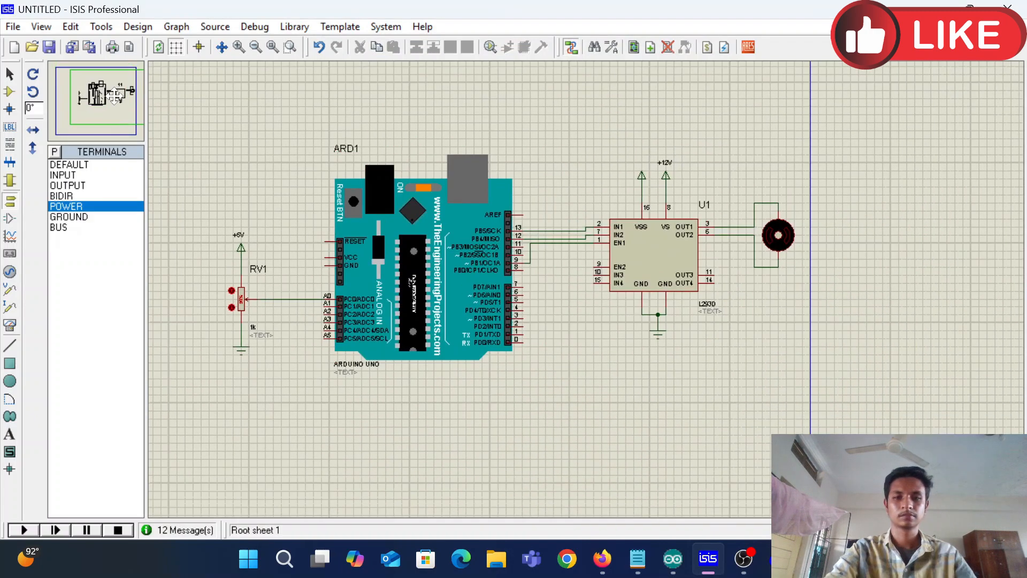
pyautogui.click(110, 100)
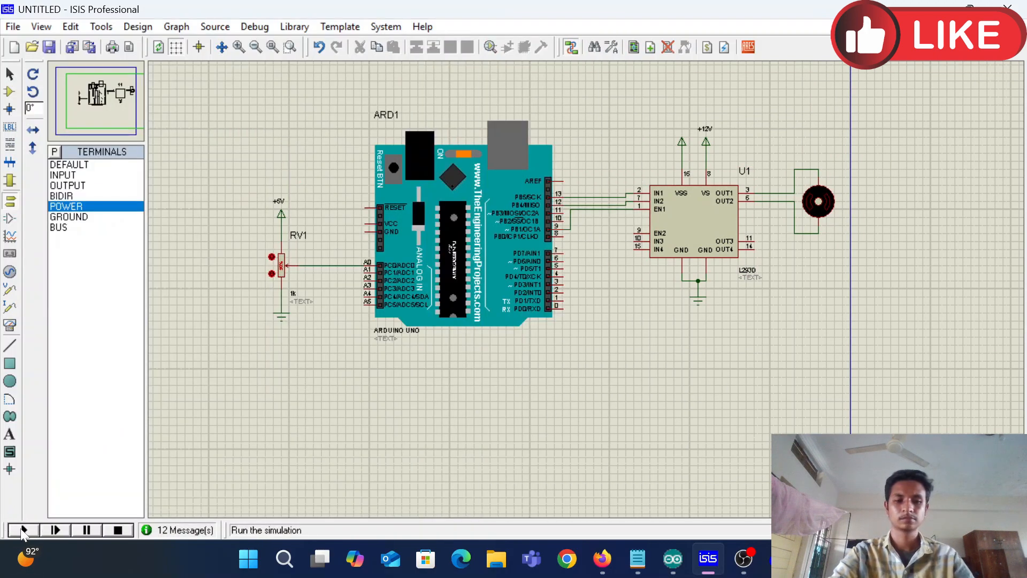
pyautogui.click(24, 528)
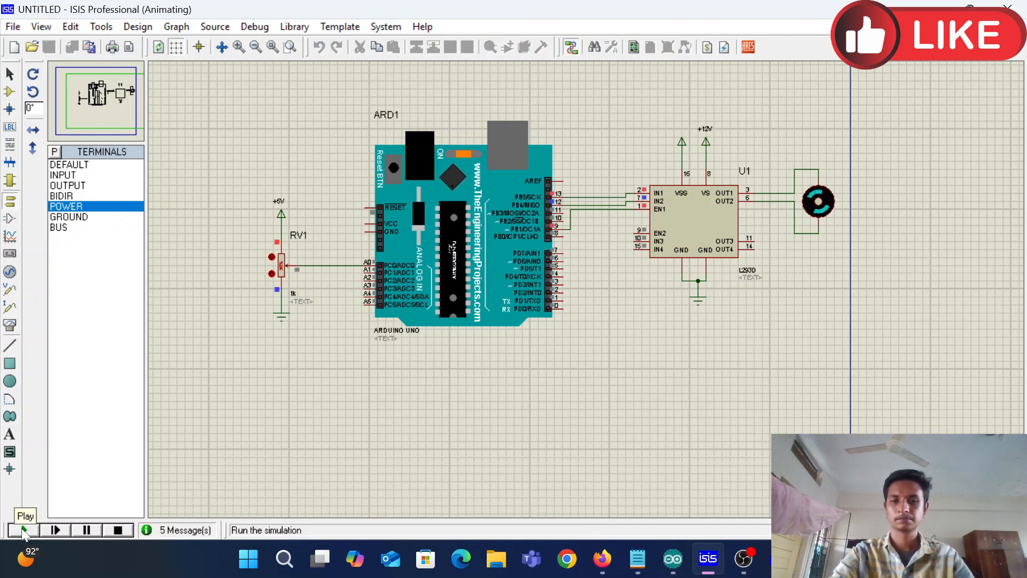
pyautogui.click(116, 530)
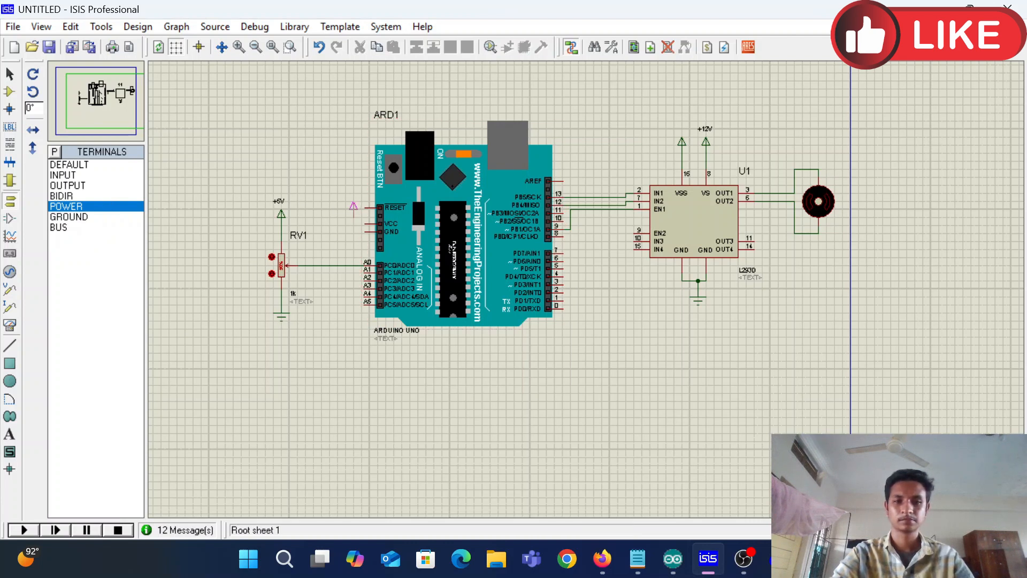
# Place a power and a ground terminal beside the Arduino and wire them to its VCC and GND pins.
pyautogui.click(350, 203)
pyautogui.click(68, 217)
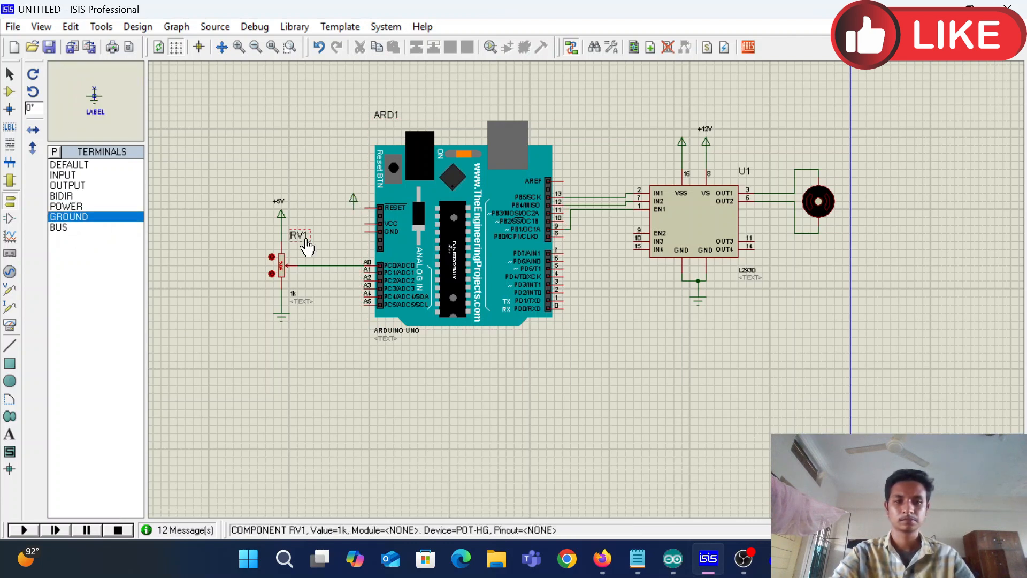
pyautogui.click(353, 236)
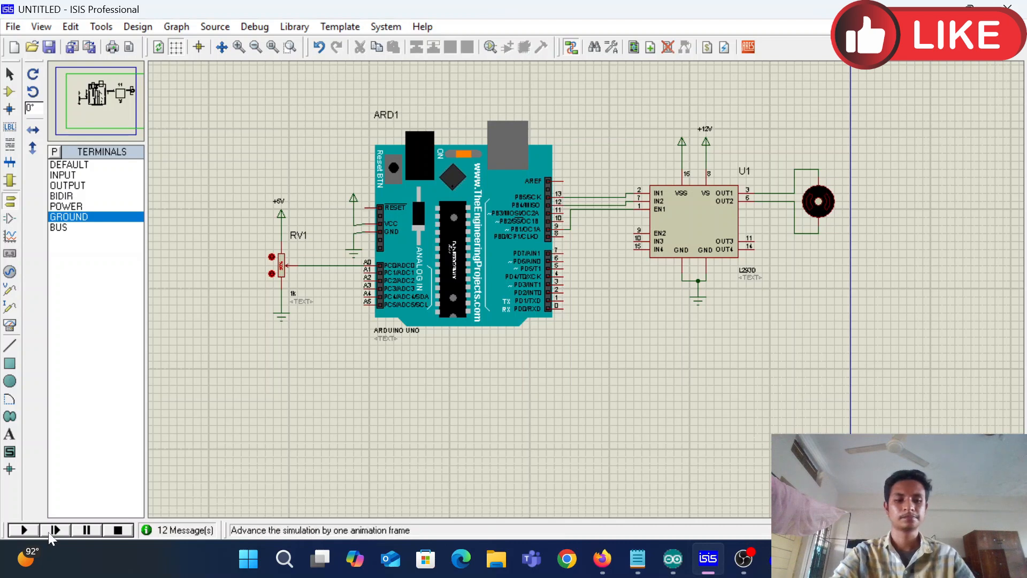
# Start the simulation and check the DC motor's rotation at the L293D outputs.
pyautogui.click(30, 529)
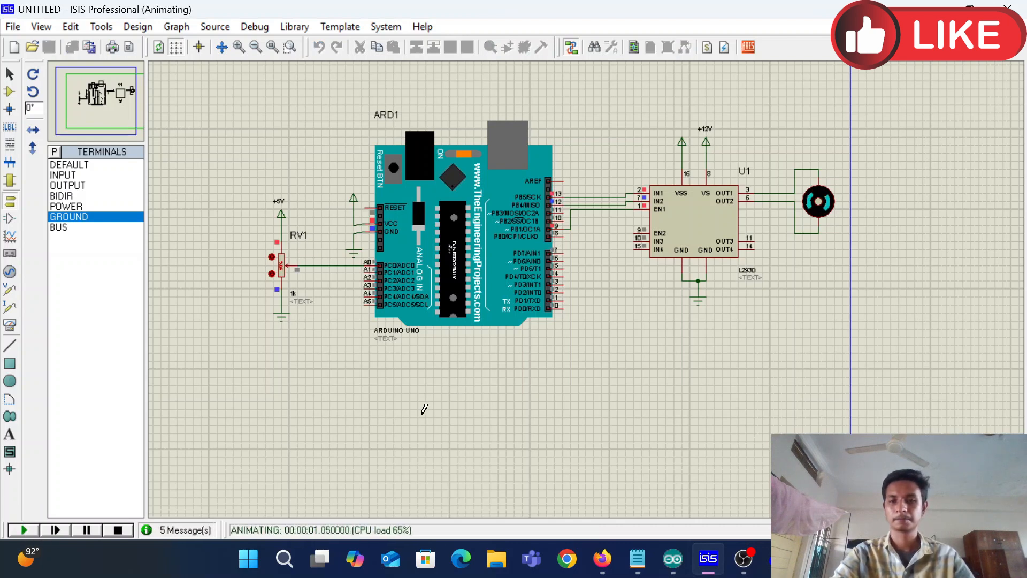
pyautogui.scroll(1, 664, 285)
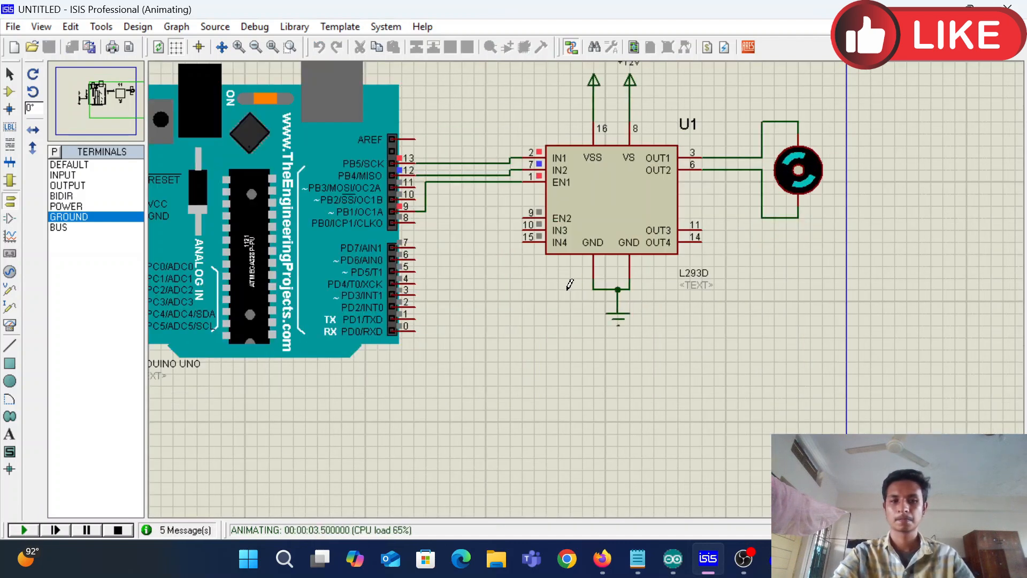
pyautogui.scroll(-1, 569, 284)
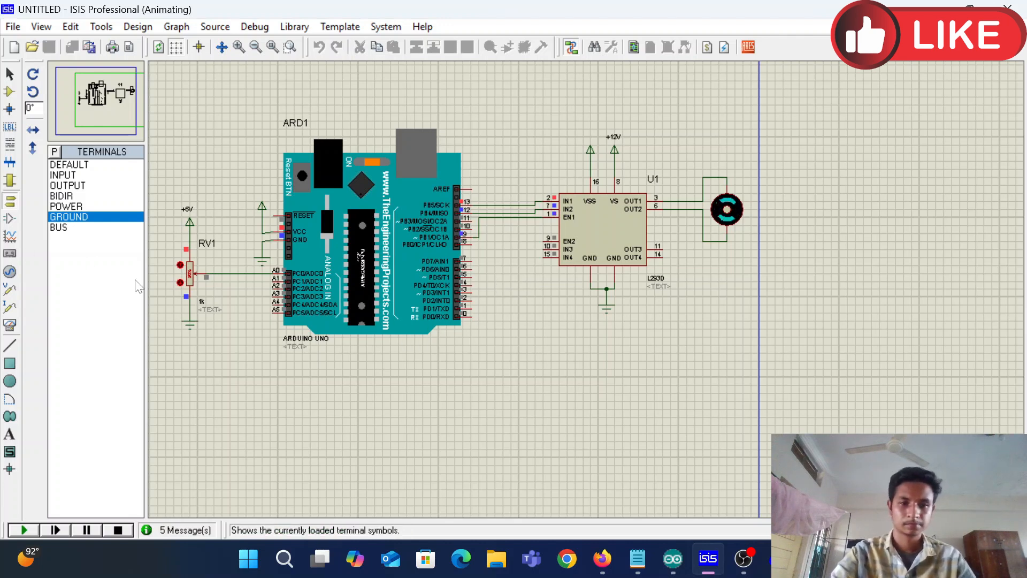
# Lower potentiometer RV1 to 1% during the simulation and check the motor's response.
pyautogui.scroll(1, 191, 286)
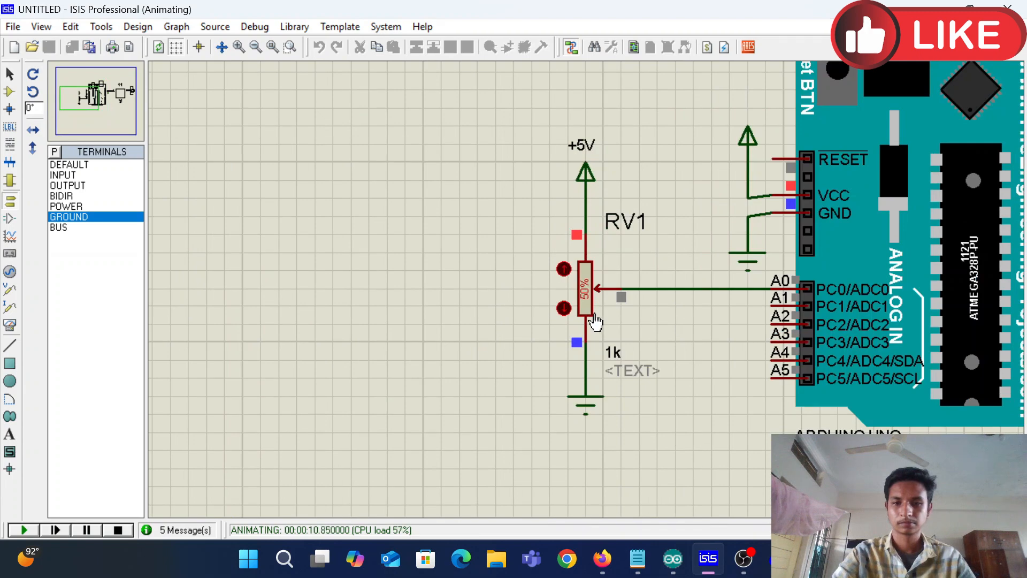
pyautogui.click(593, 317)
pyautogui.click(566, 311)
pyautogui.click(567, 312)
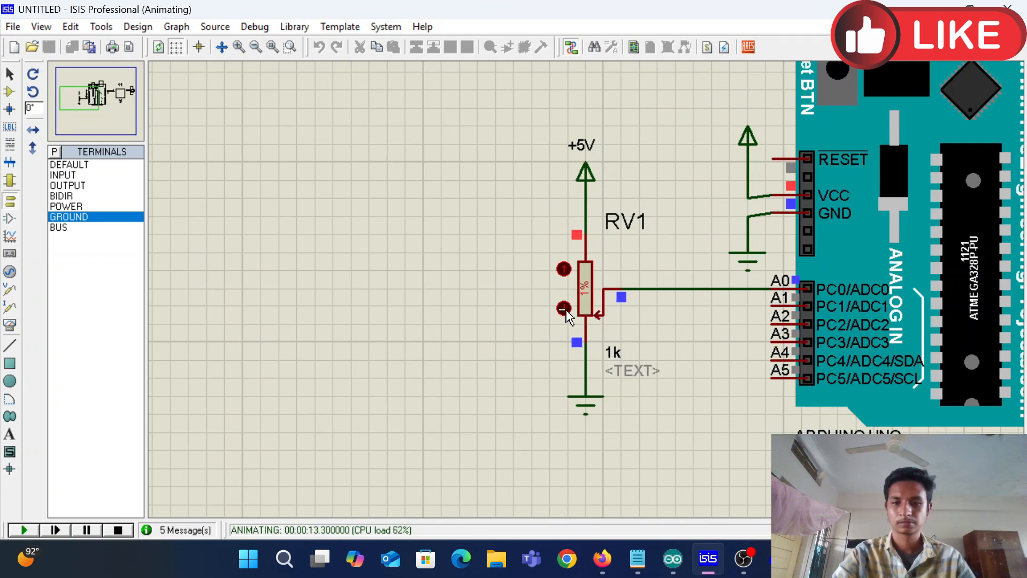
pyautogui.click(566, 312)
pyautogui.scroll(-3, 606, 291)
pyautogui.scroll(-1, 907, 255)
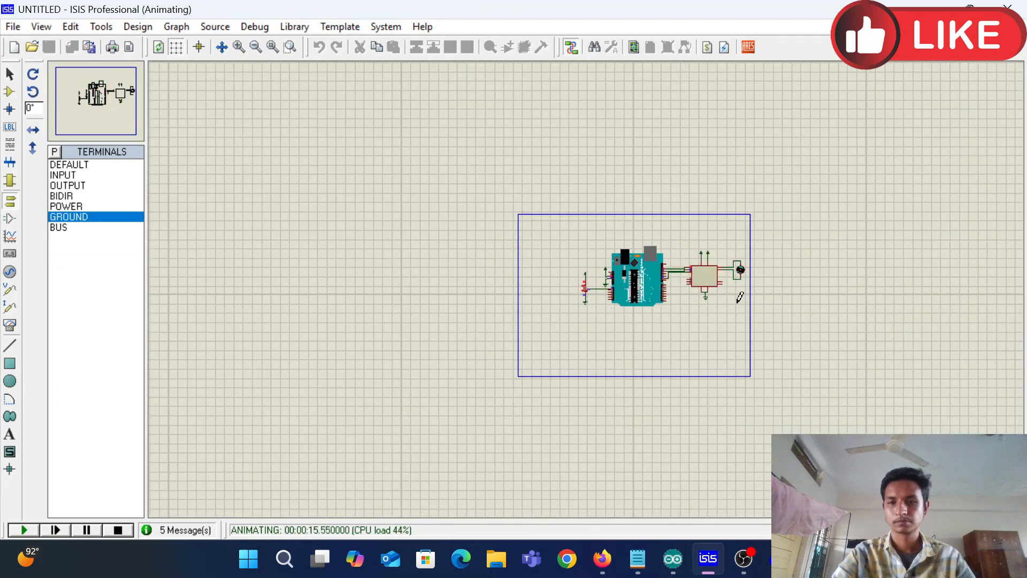
# Raise potentiometer RV1 to 99% in the running simulation and check the motor's speed.
pyautogui.scroll(3, 583, 278)
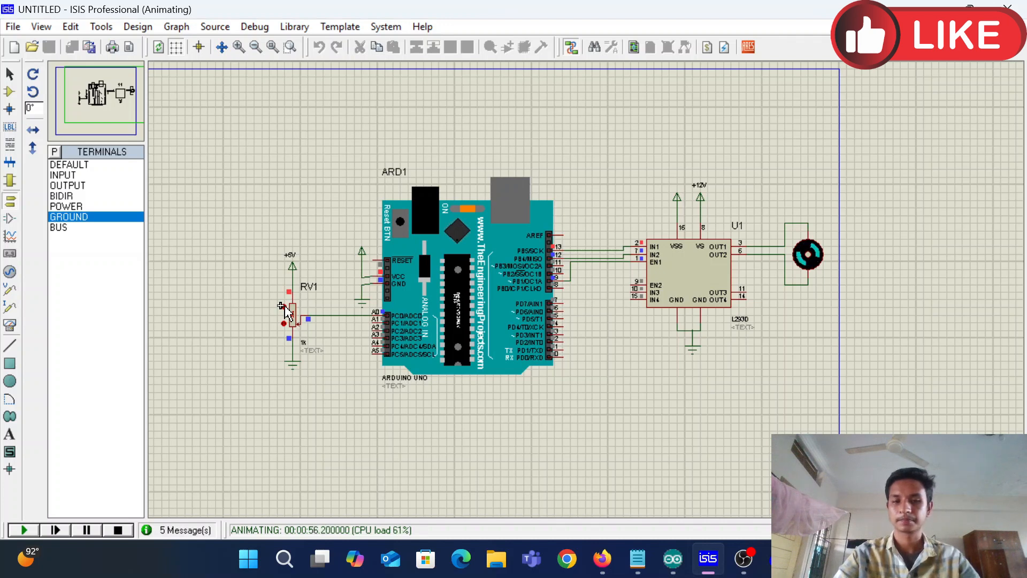
pyautogui.click(284, 306)
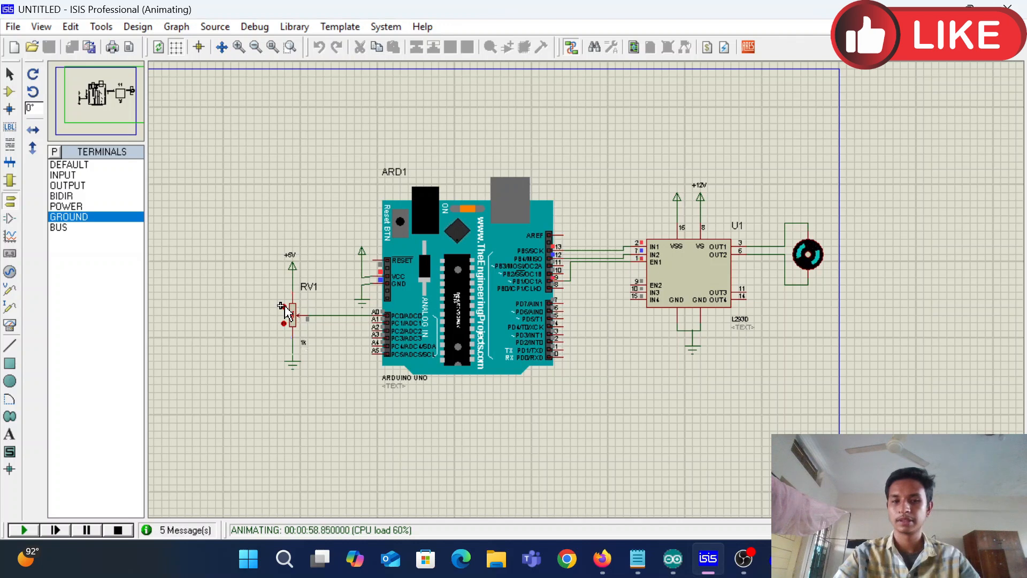
pyautogui.click(284, 307)
pyautogui.click(284, 307)
pyautogui.click(284, 307)
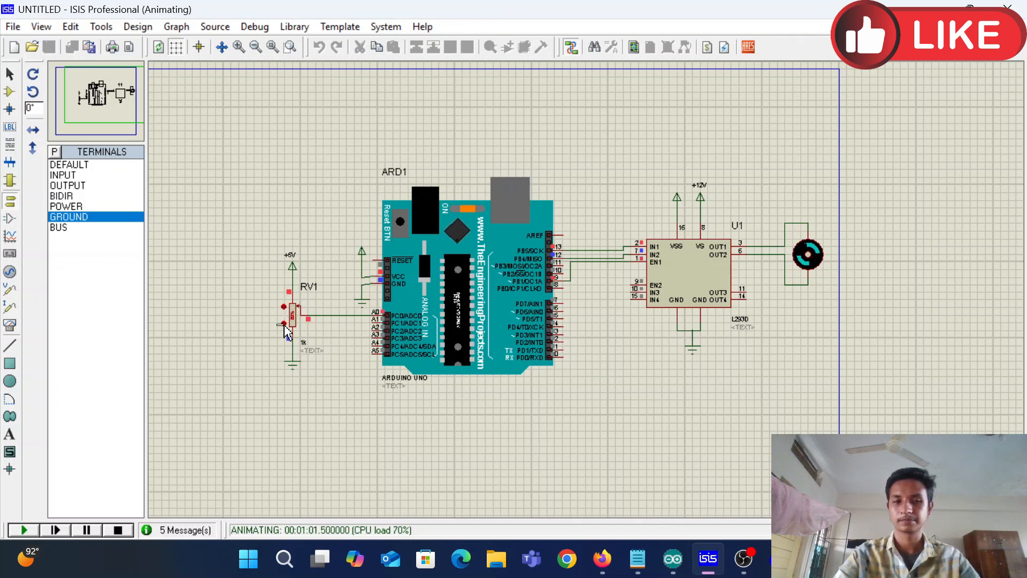
pyautogui.click(292, 313)
pyautogui.press('F6')
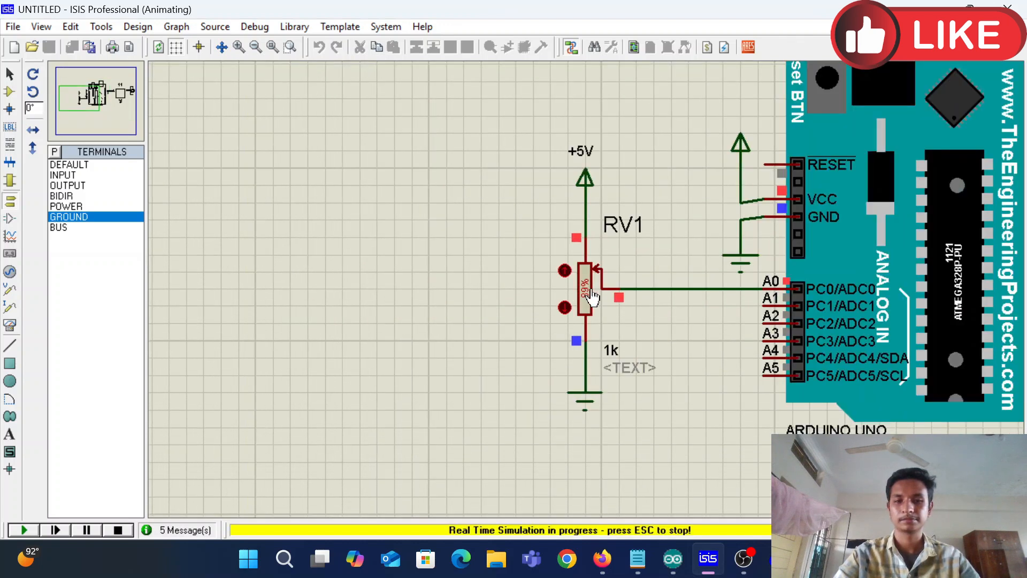
pyautogui.scroll(-3, 567, 276)
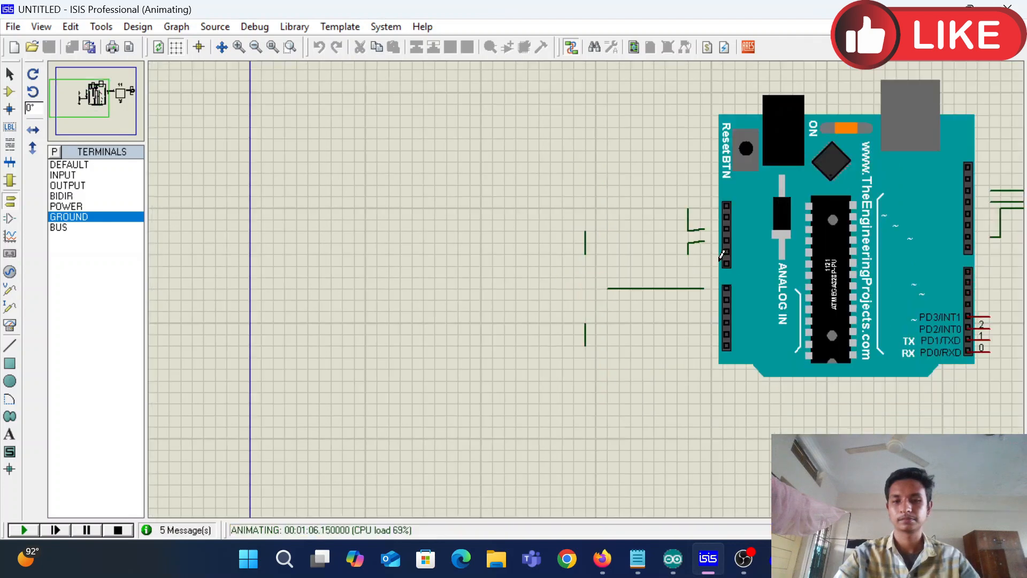
pyautogui.scroll(2, 646, 270)
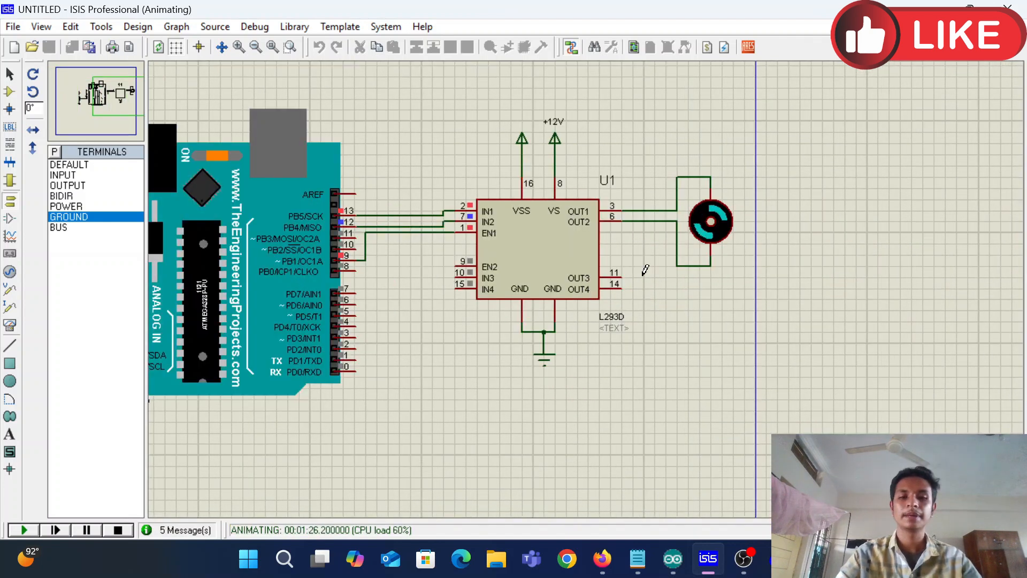